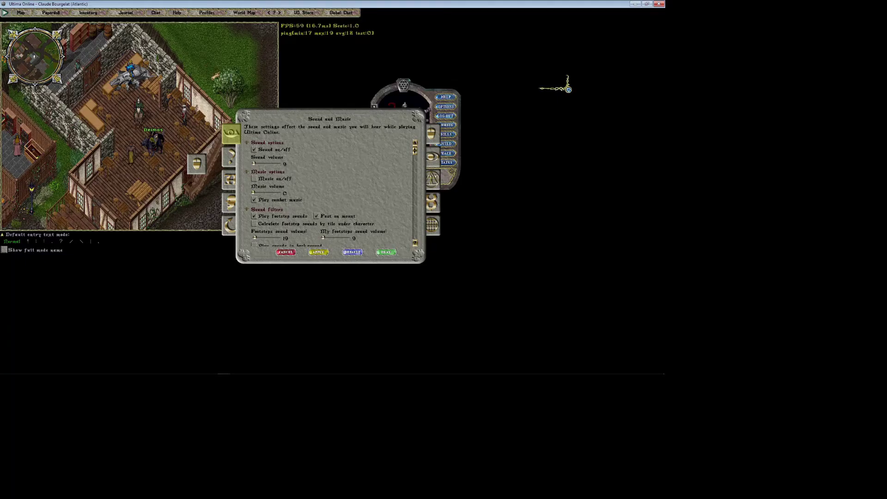
- Switch to Orion's configuration page, showing display options with FPS rate 60
click(232, 159)
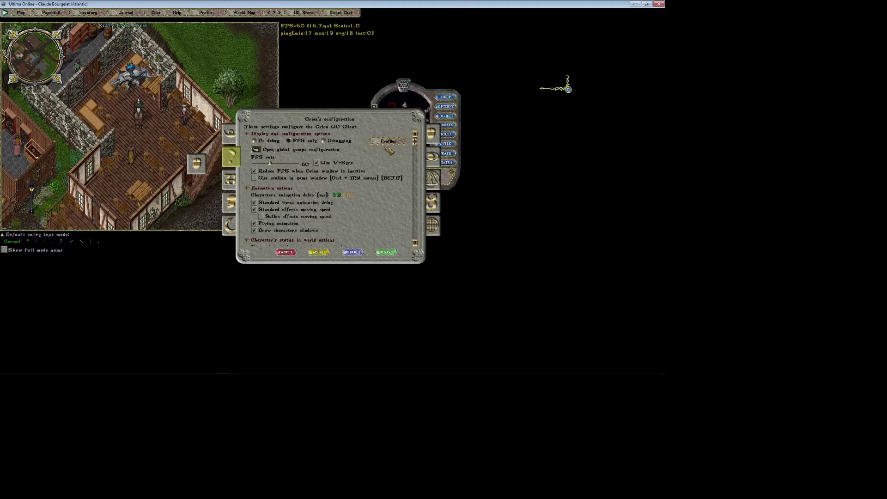
- Open the saved profiles list and scroll through its entries
click(392, 142)
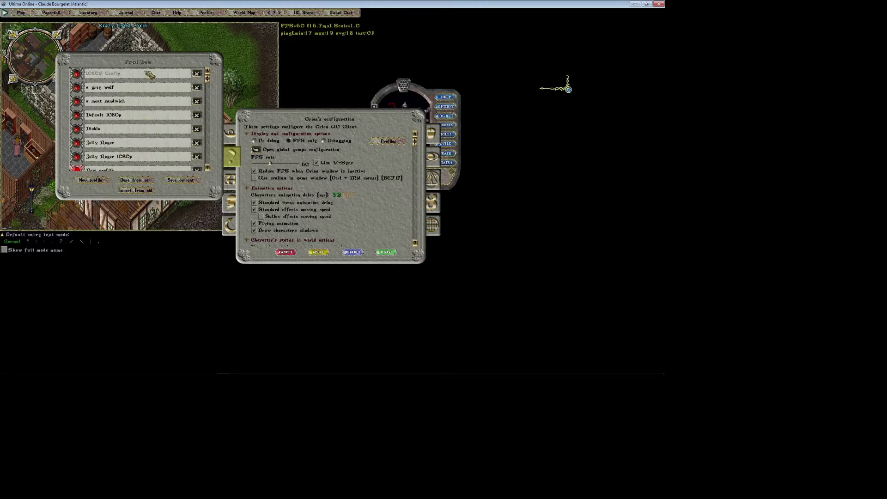
click(155, 87)
scroll(155, 102, down, 6)
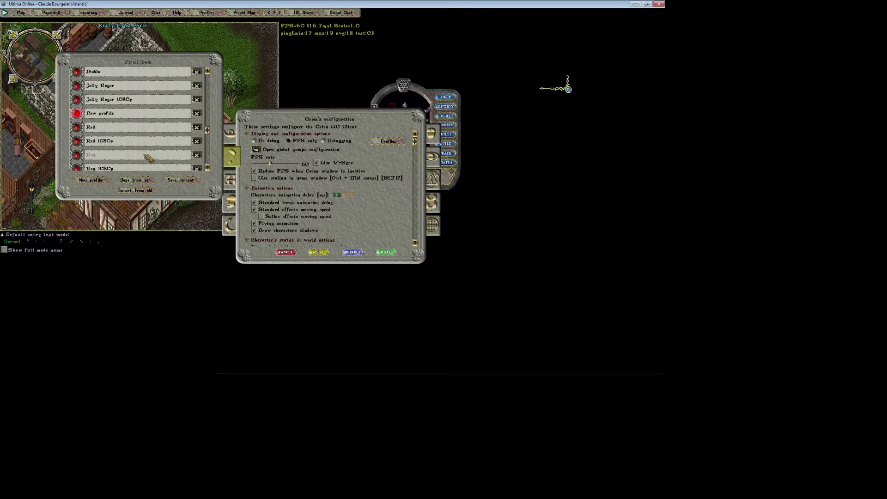
scroll(148, 156, up, 6)
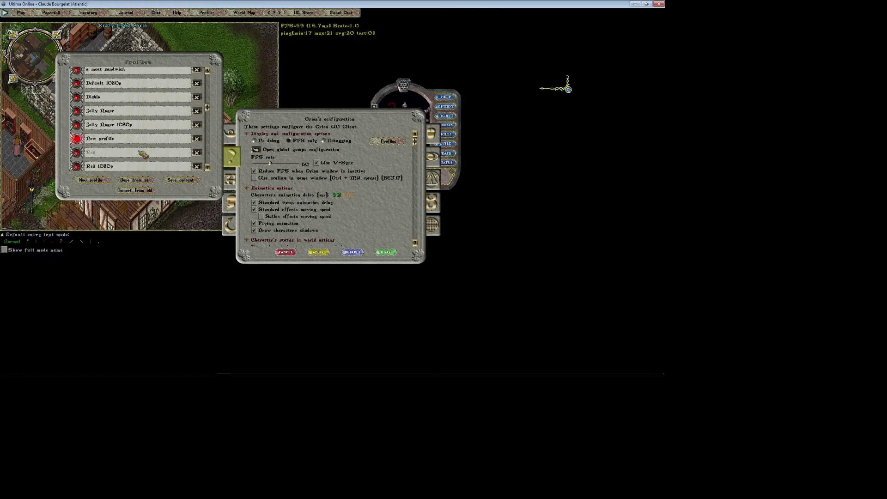
click(134, 144)
scroll(134, 147, down, 3)
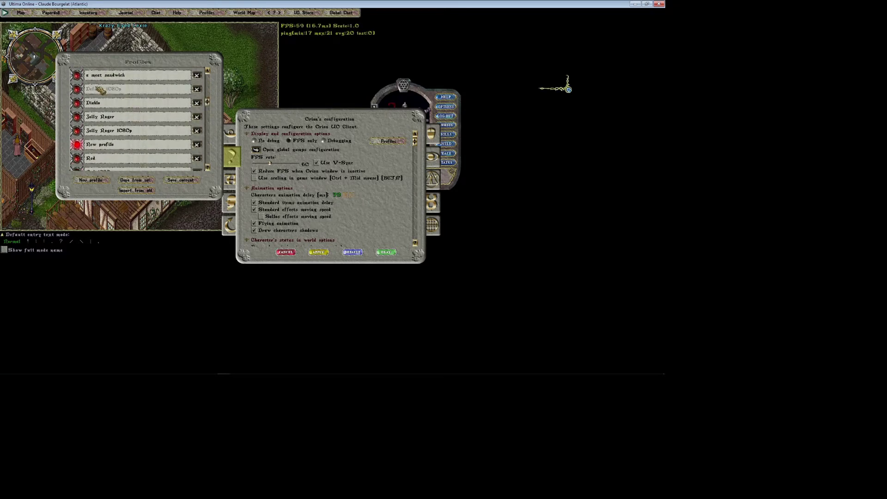
scroll(101, 100, down, 3)
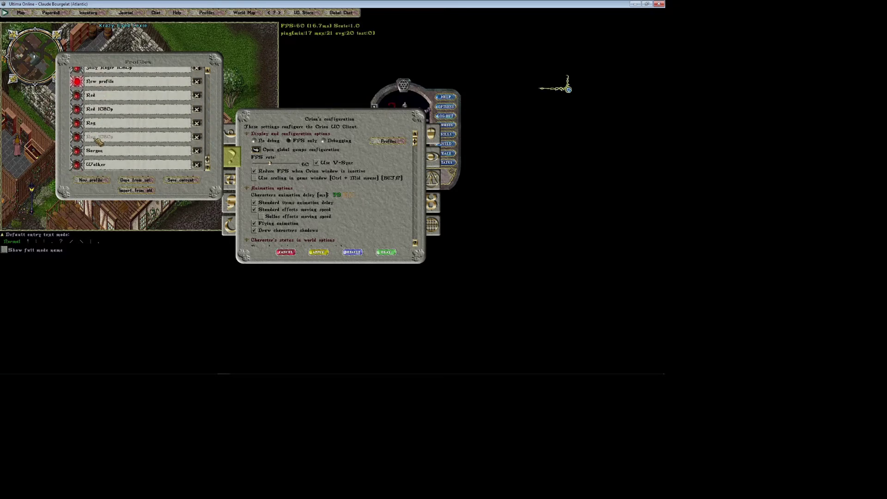
scroll(124, 97, up, 2)
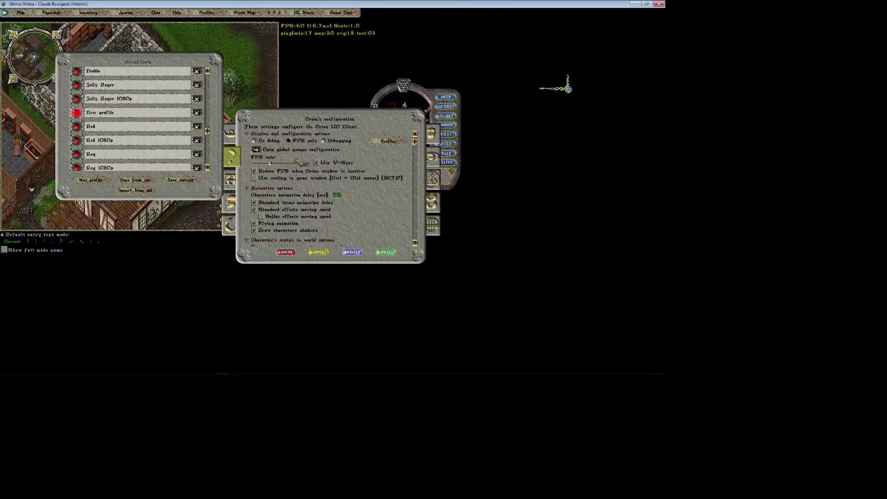
- Rename the 'New profile' entry to 'Default' and confirm
click(128, 114)
key(BackSpace)
key(BackSpace)
key(BackSpace)
key(BackSpace)
text(Default)
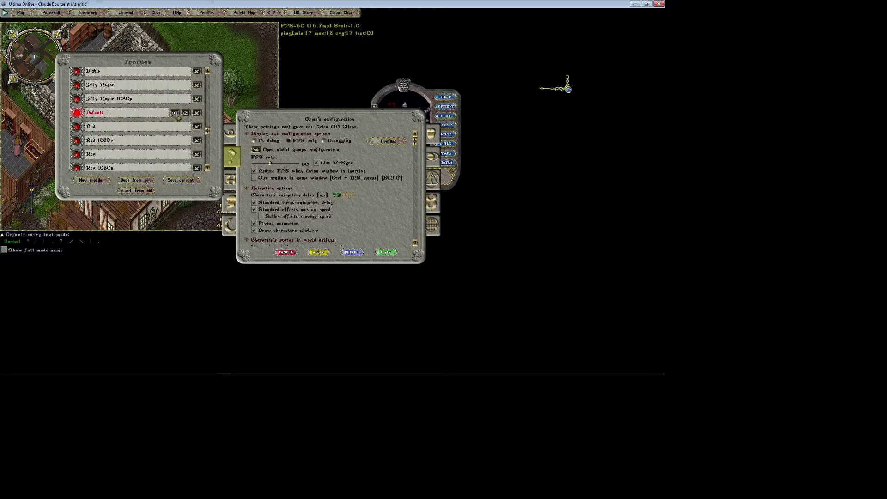
click(174, 113)
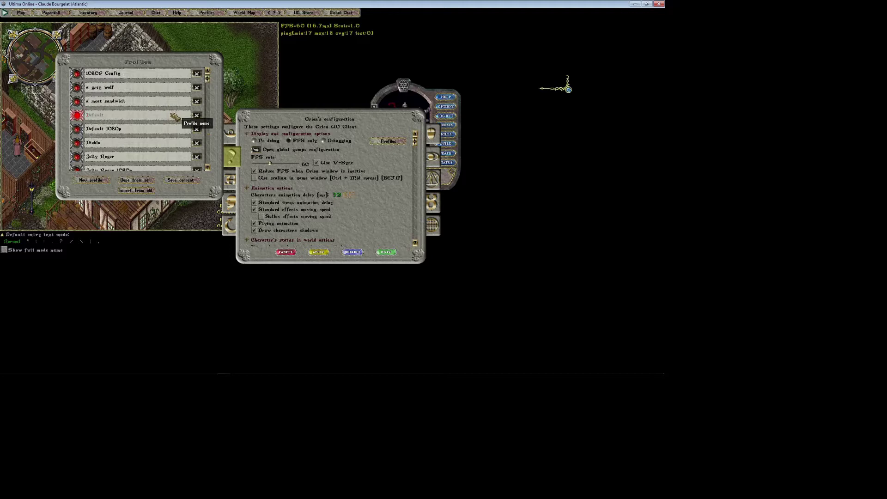
- Close the profile list, raise the FPS rate to 144 and disable Use V-Sync
right_click(127, 63)
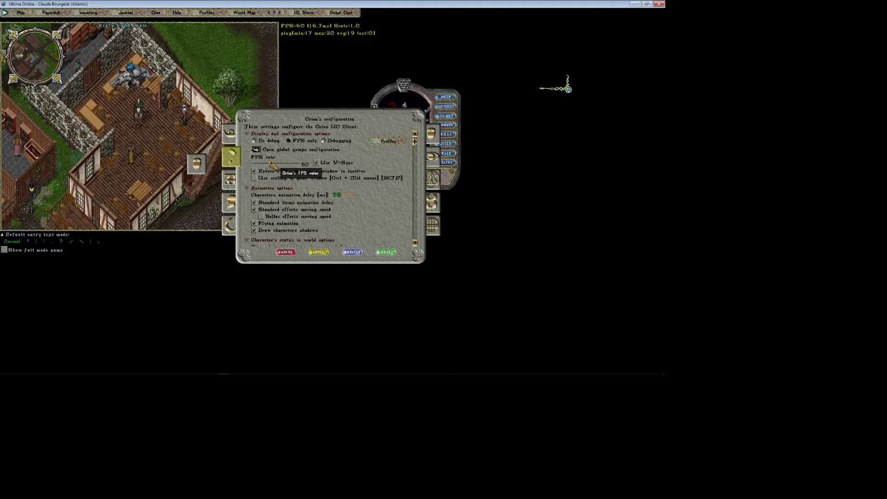
drag(273, 165, 300, 166)
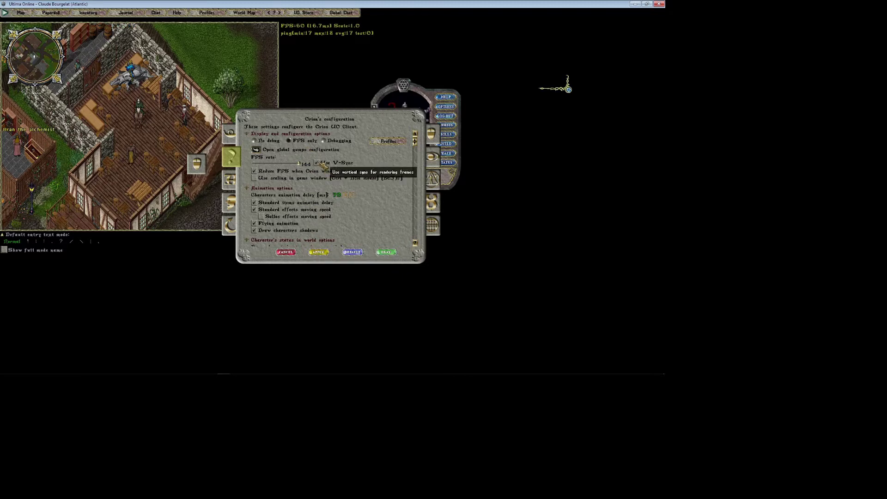
click(318, 163)
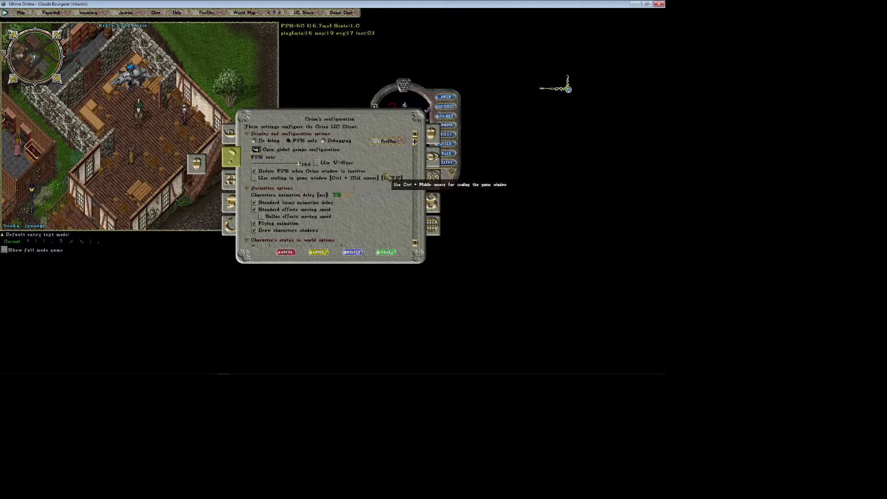
- Switch effects moving speed from Standard to Sallos and apply the change
scroll(419, 147, down, 3)
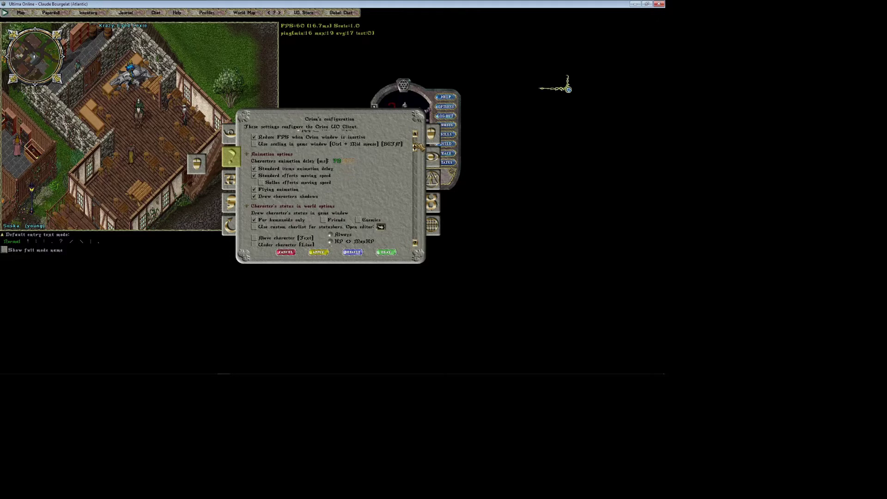
scroll(419, 147, up, 1)
scroll(419, 146, down, 2)
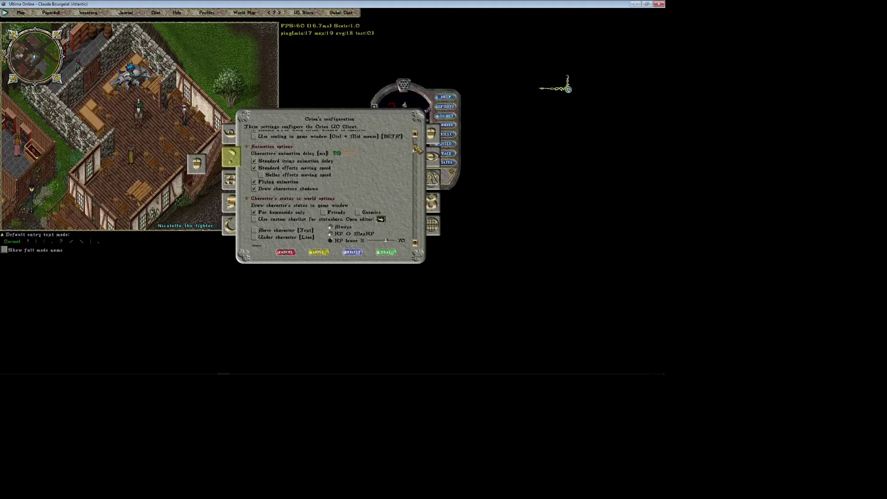
scroll(415, 150, down, 1)
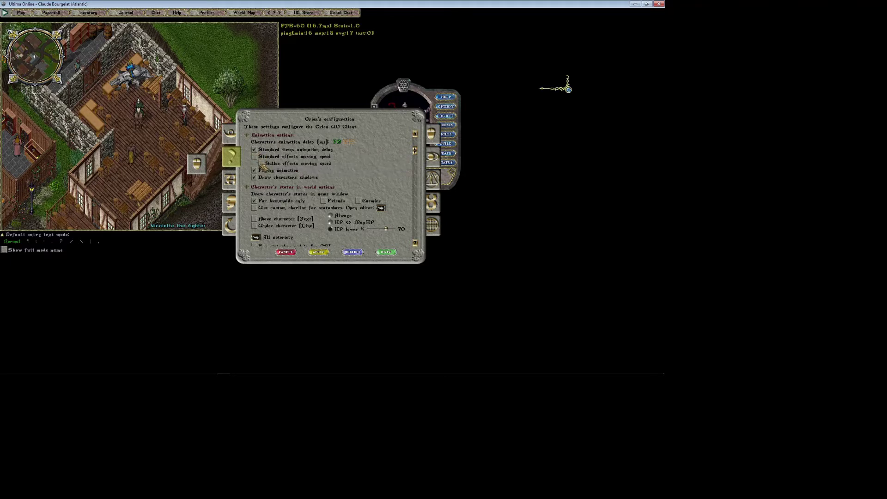
click(262, 164)
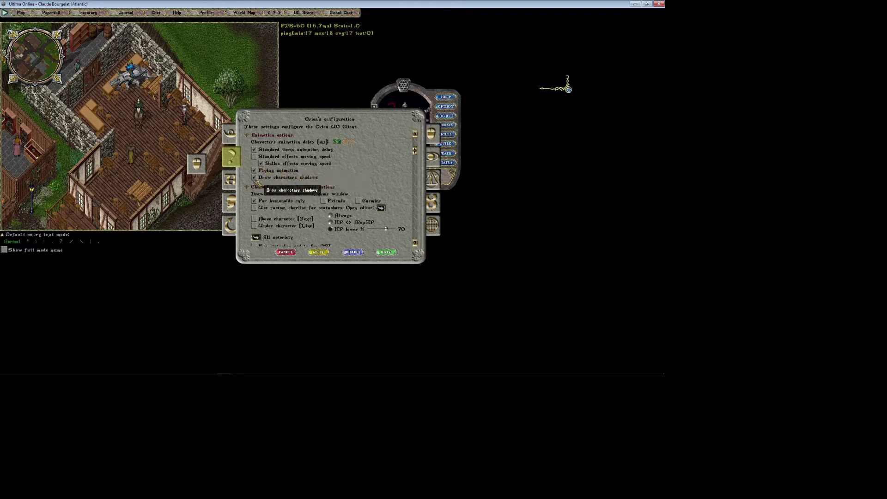
scroll(418, 155, down, 3)
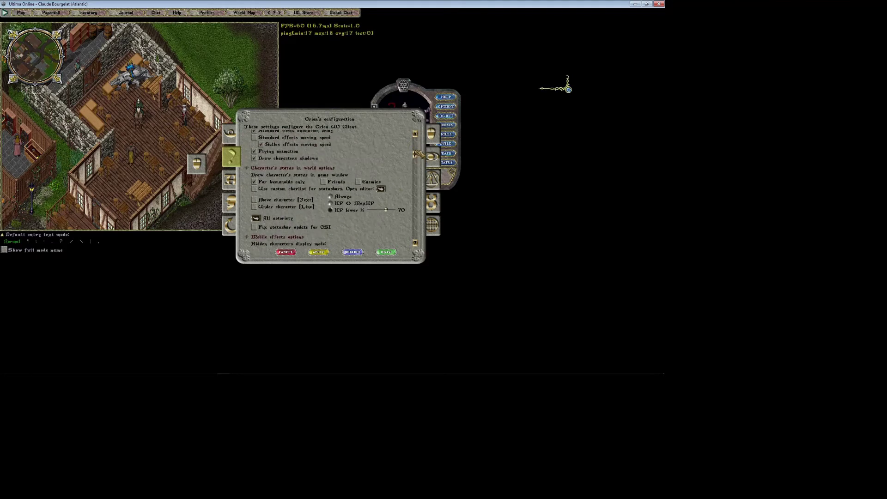
scroll(418, 154, down, 3)
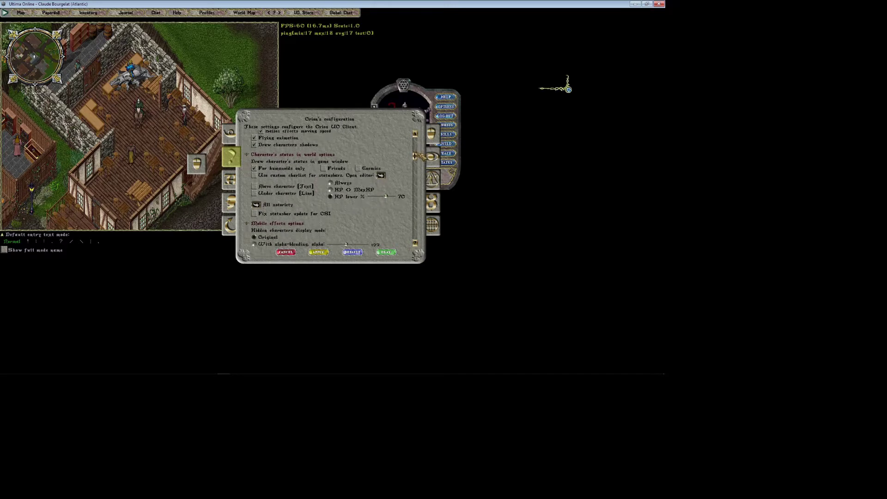
click(318, 252)
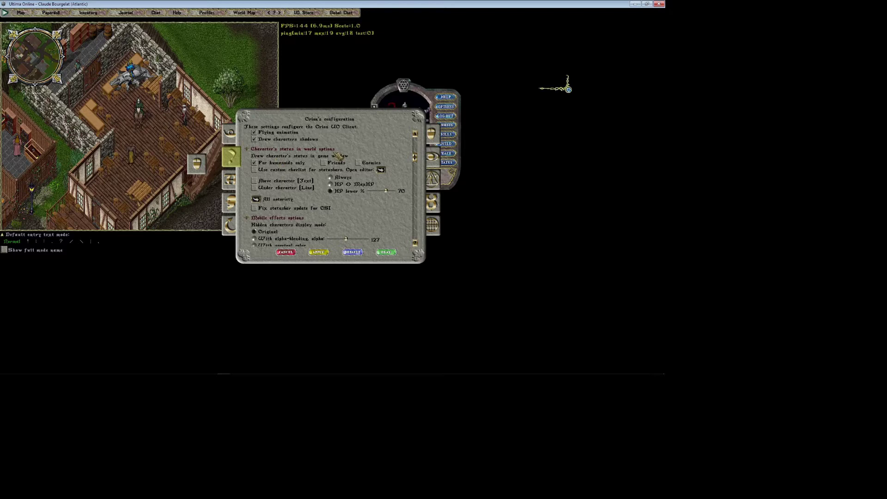
scroll(418, 159, down, 2)
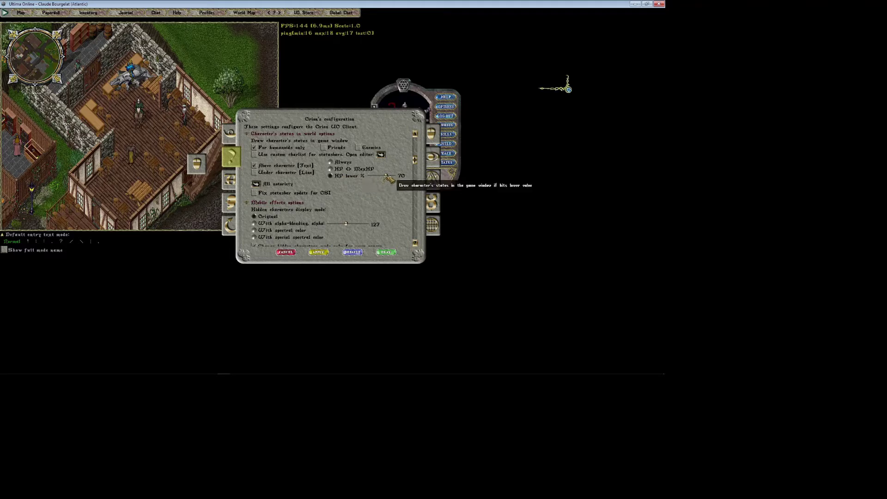
- Set HP lower % to 96, untick For humanoids only, and close the charlist editor unchanged
drag(386, 176, 394, 176)
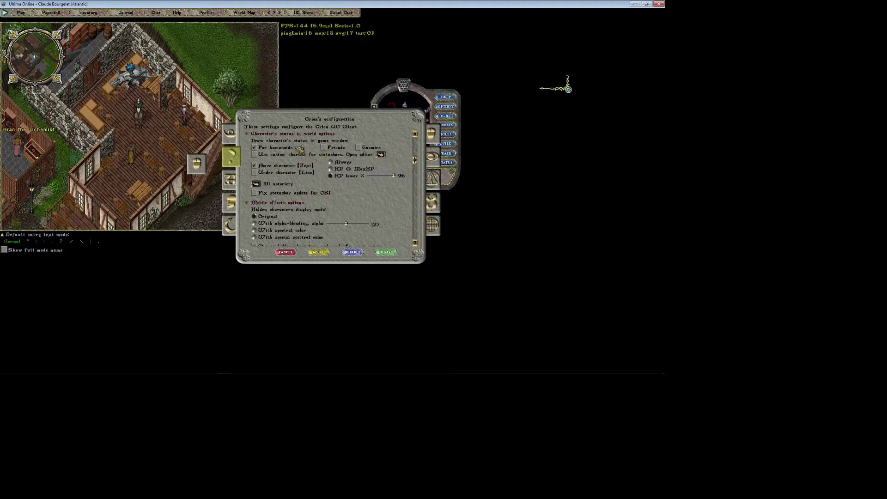
click(268, 147)
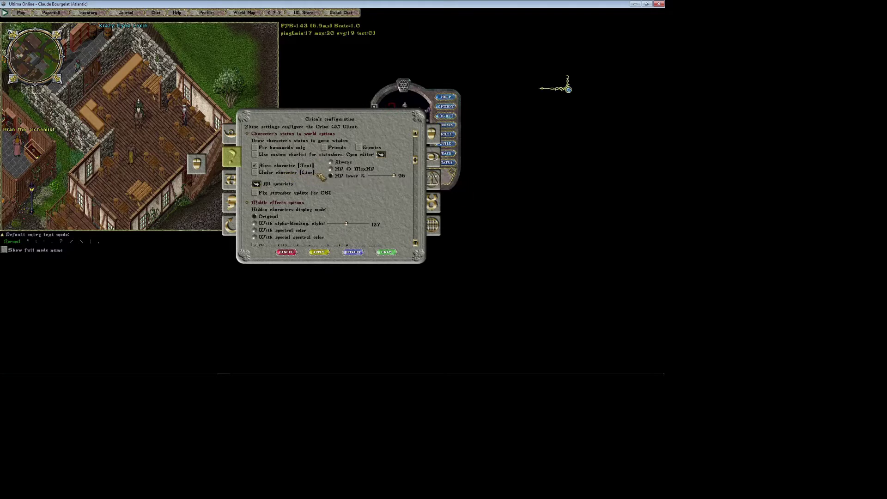
click(381, 155)
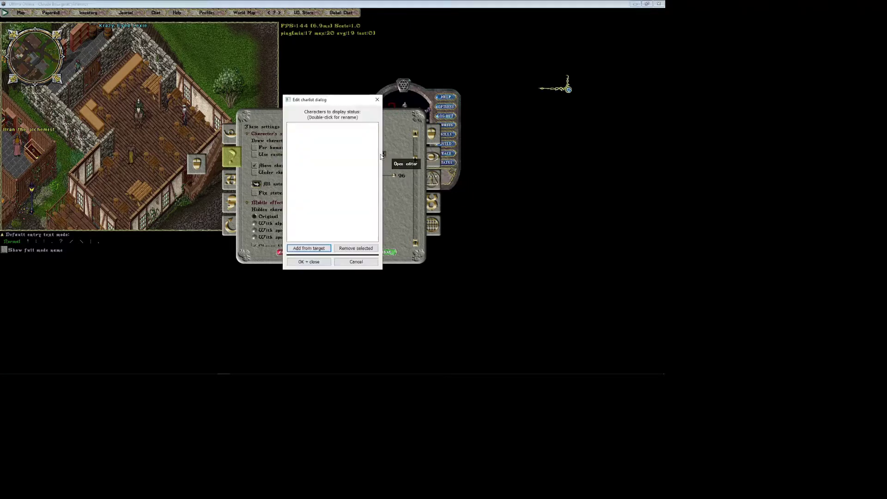
click(378, 100)
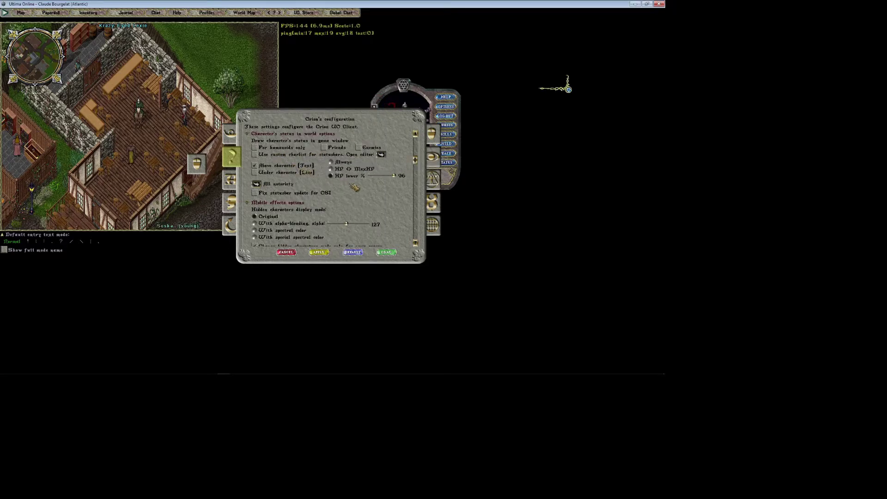
- Exclude Invulnerable from the status notoriety types and enable Fix statusbar update for OSI
click(257, 184)
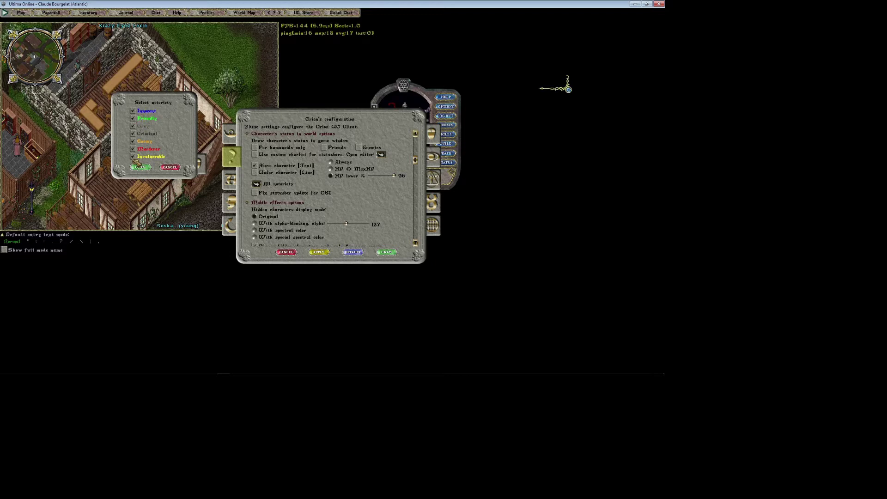
click(133, 156)
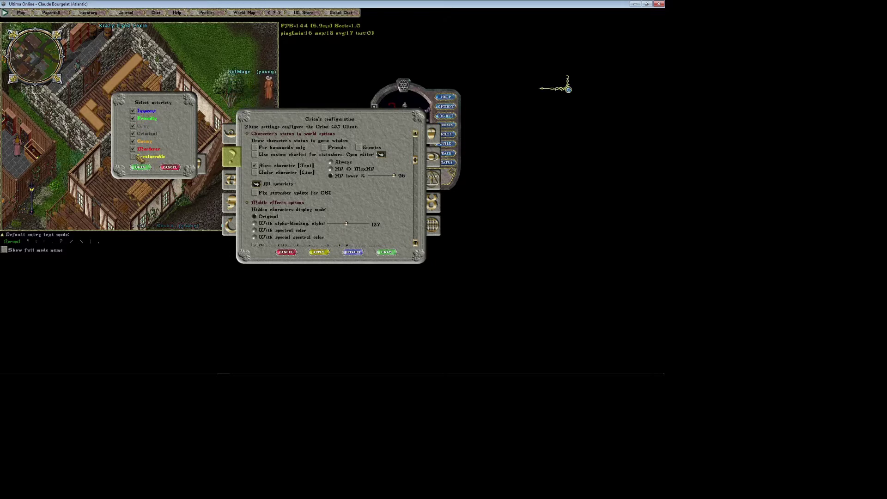
click(143, 167)
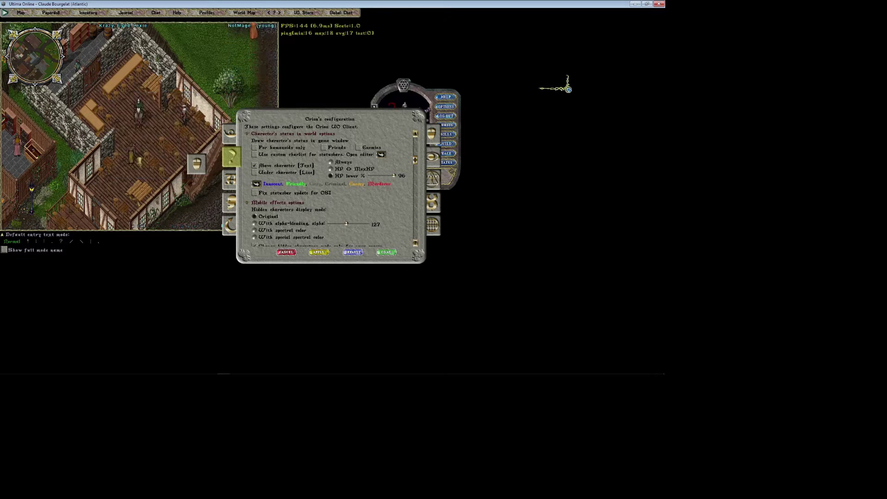
click(254, 194)
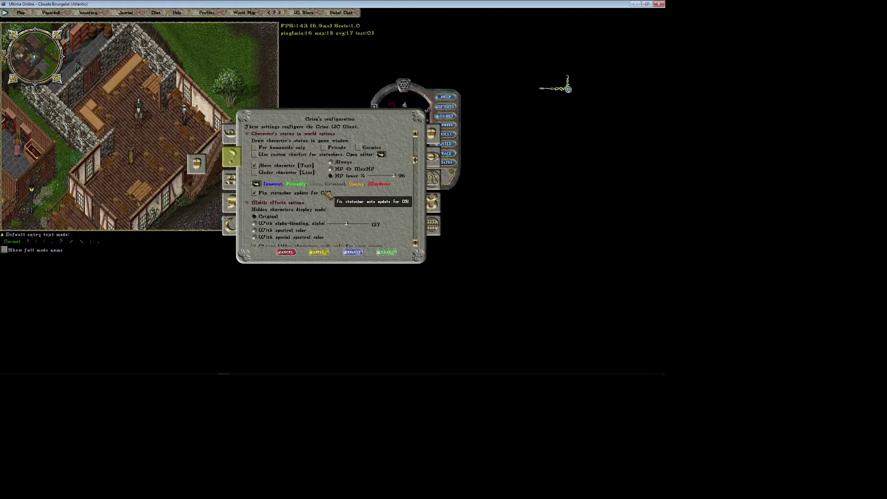
- Enable Colorize characters by state under Mobile effects options
scroll(419, 166, down, 3)
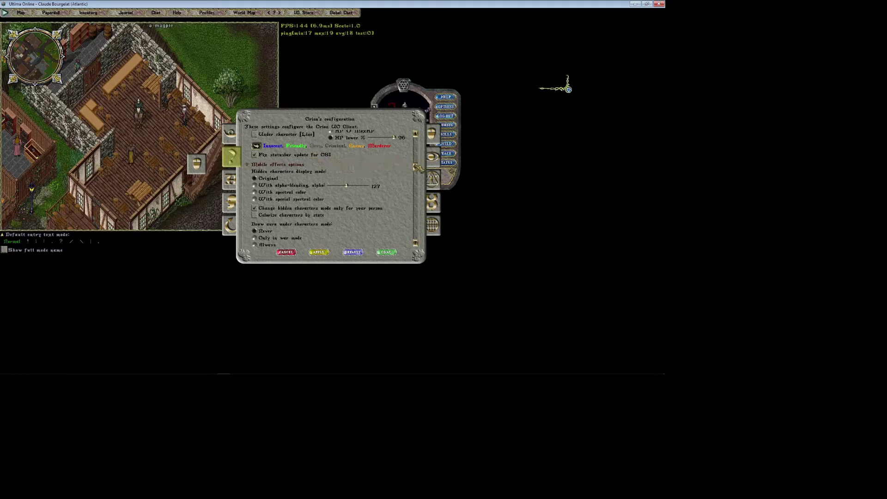
scroll(417, 167, down, 2)
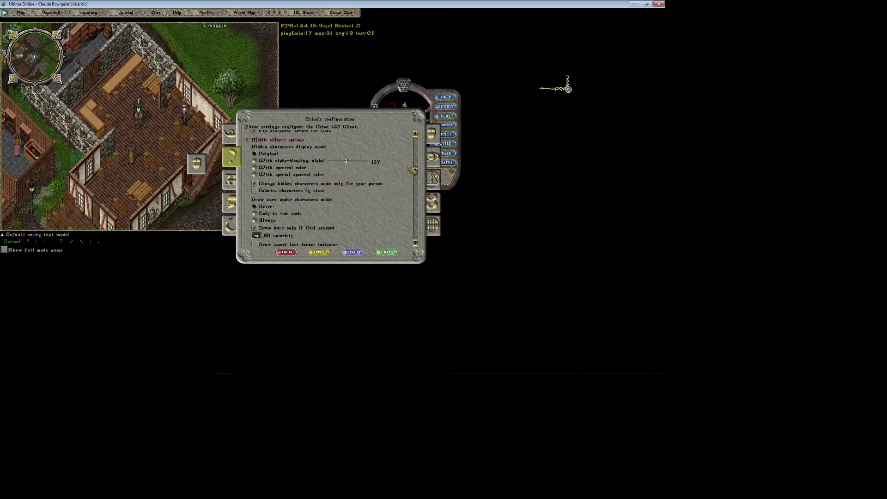
scroll(413, 170, down, 1)
scroll(418, 172, down, 4)
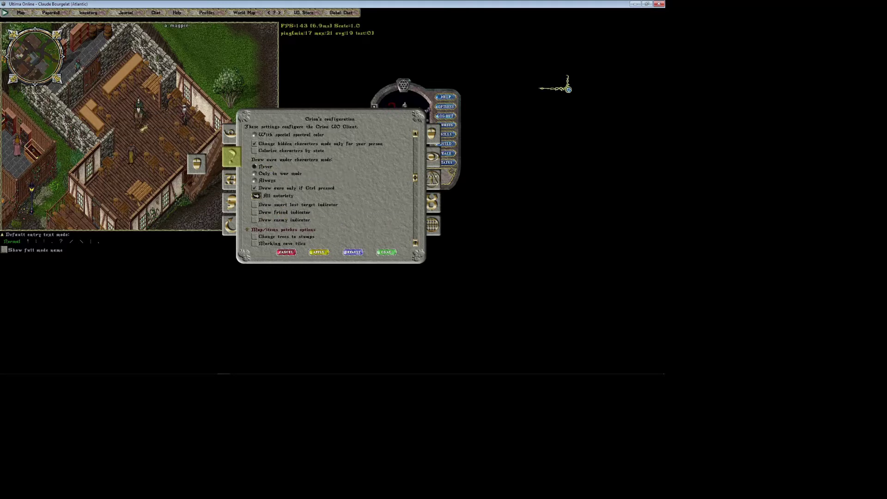
click(254, 151)
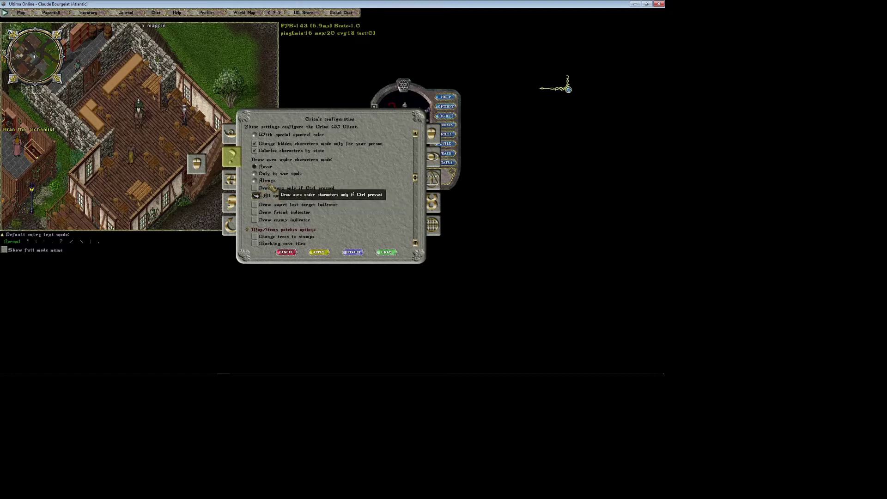
- Set Draw aura mode to Always for all notoriety types and apply
click(256, 180)
click(255, 196)
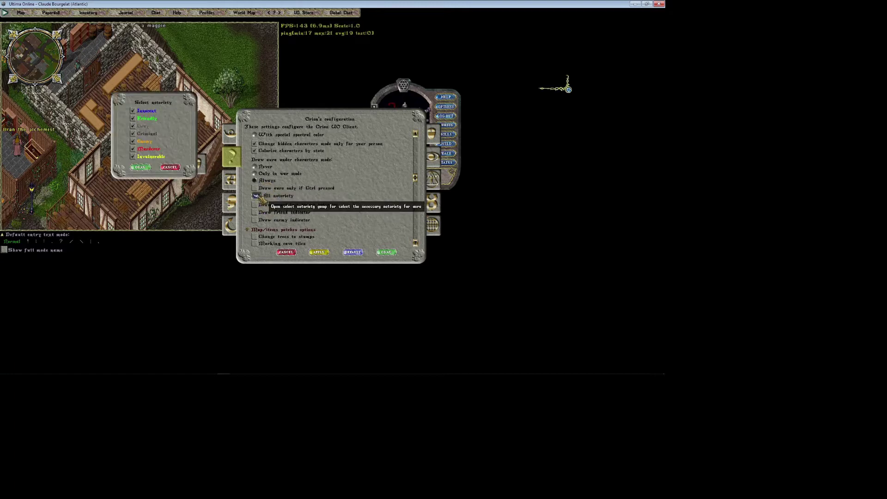
click(145, 168)
click(308, 253)
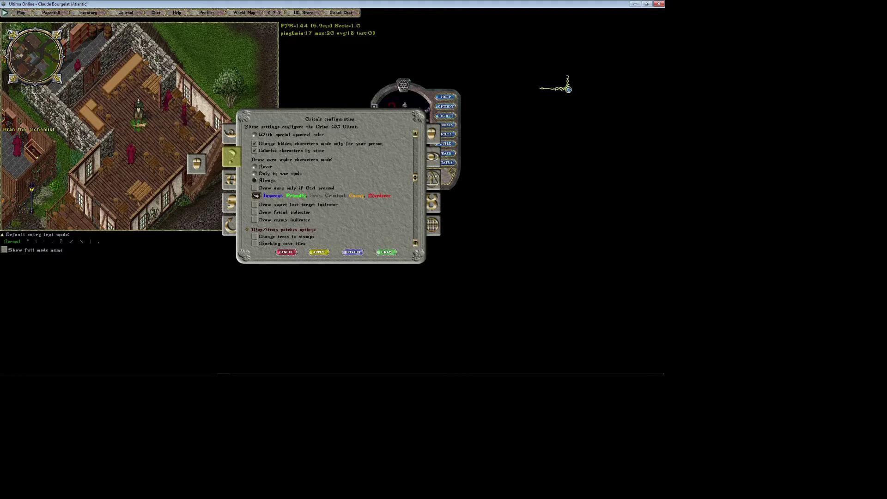
- Walk the character out of the tavern door and up through town
right_click(148, 162)
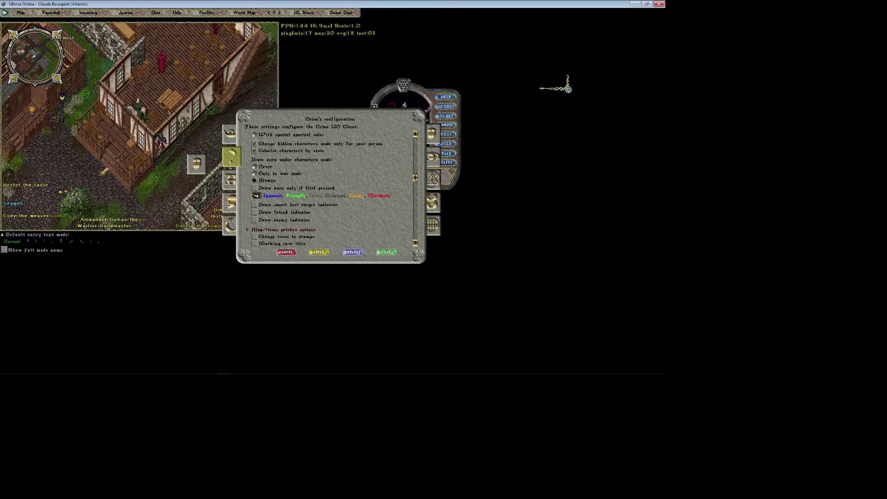
right_click(132, 124)
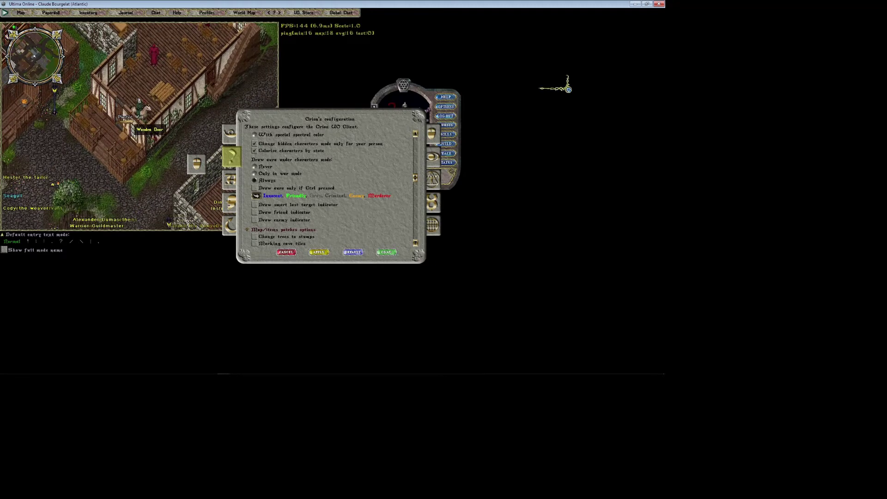
double_click(122, 121)
right_click(104, 123)
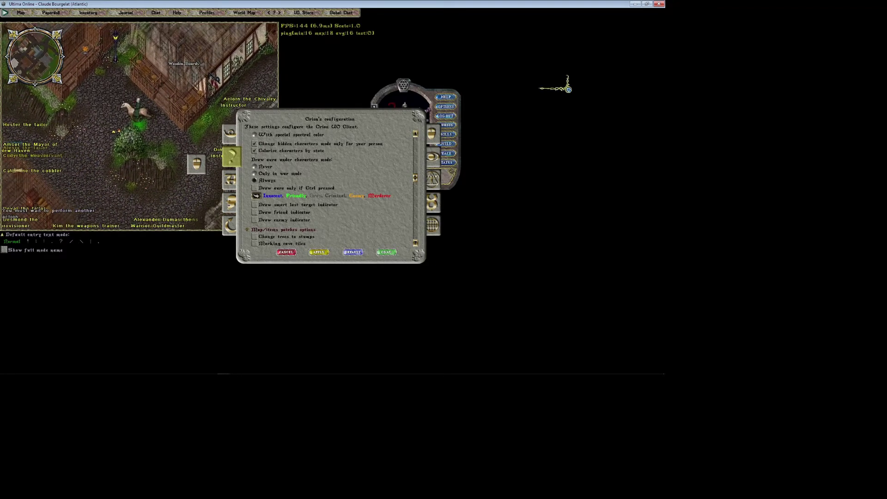
key(Up)
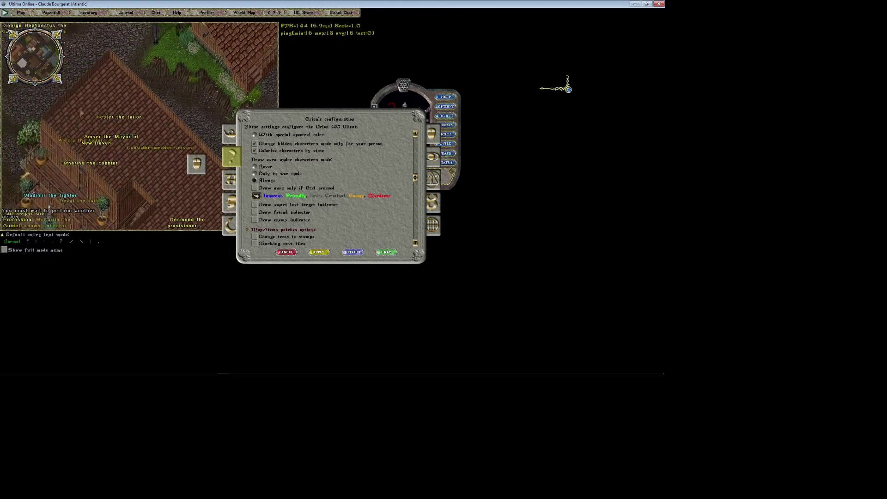
right_click(94, 165)
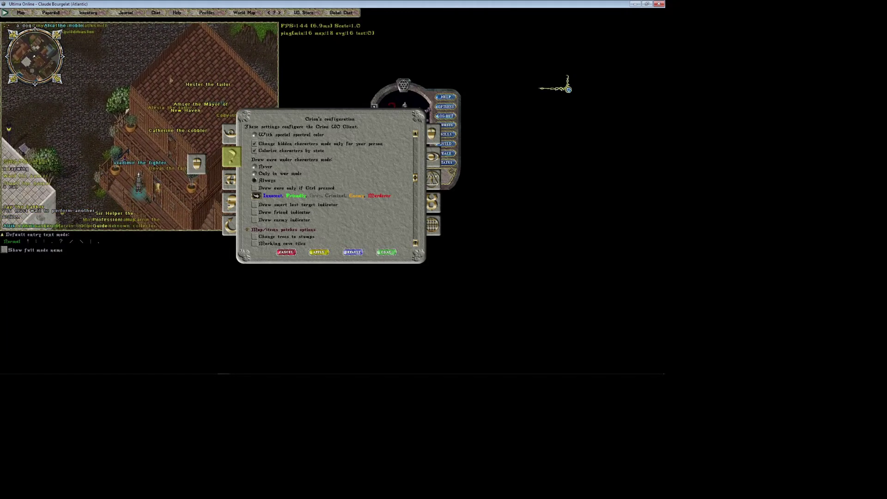
right_click(155, 47)
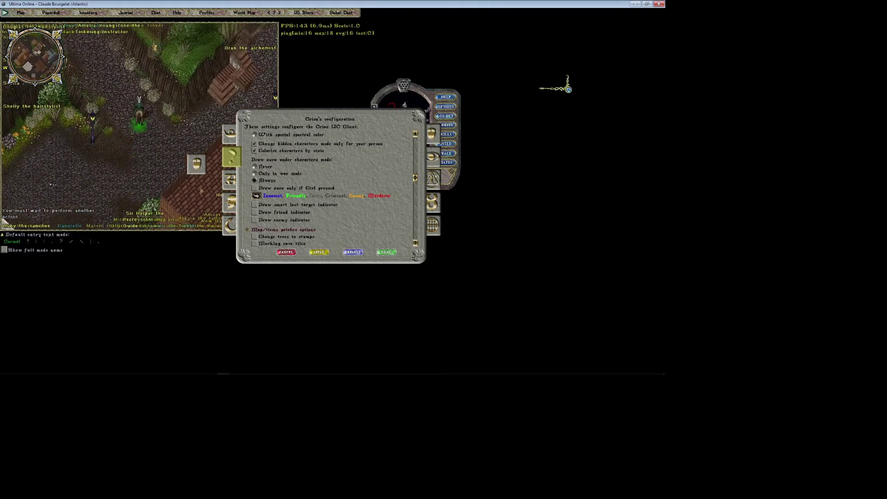
key(Up)
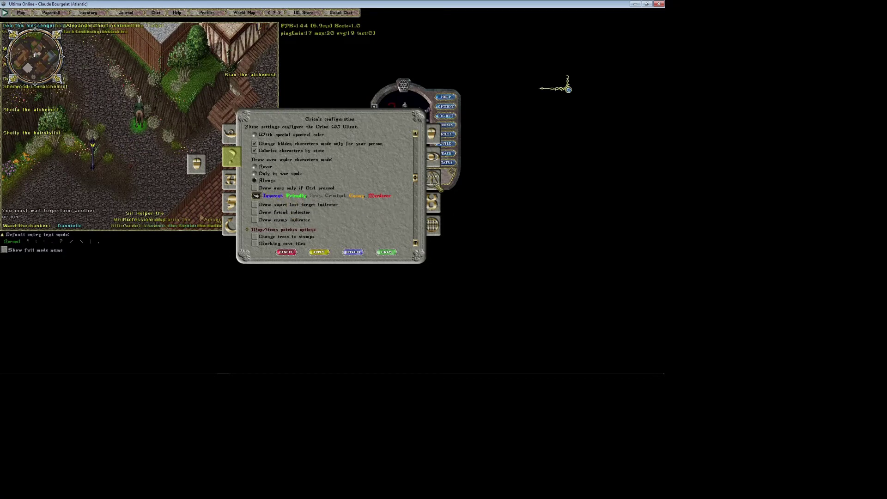
- Enable the smart last target indicator and ride the character up the street
drag(415, 178, 418, 188)
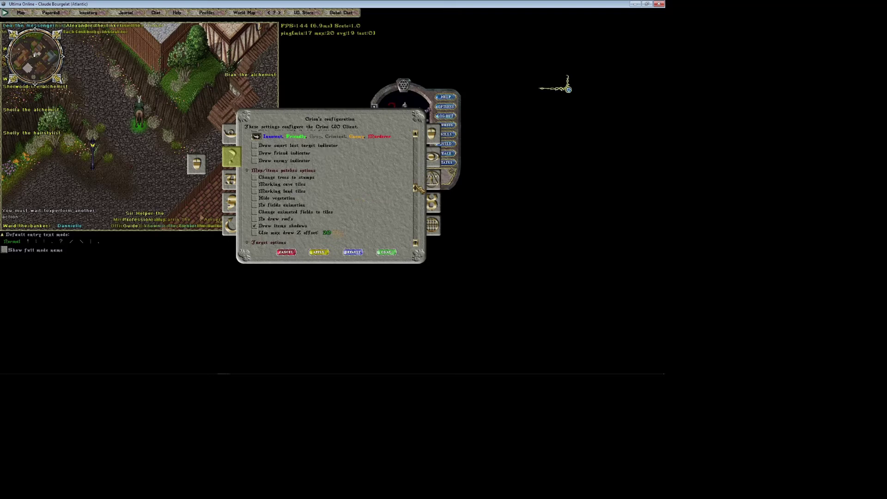
click(254, 145)
right_click(133, 122)
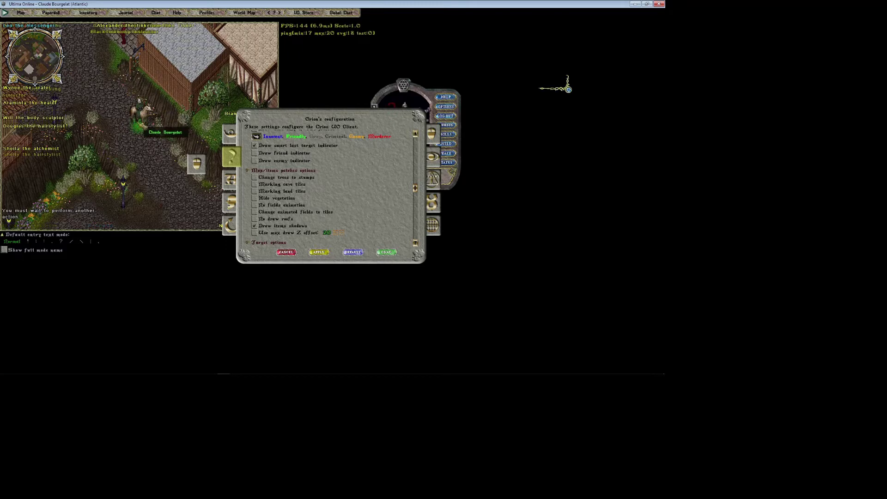
right_click(133, 56)
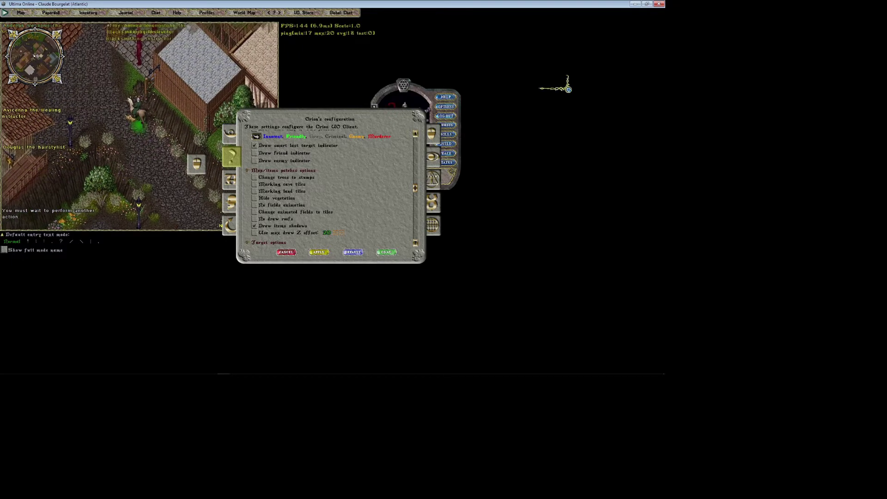
key(Up)
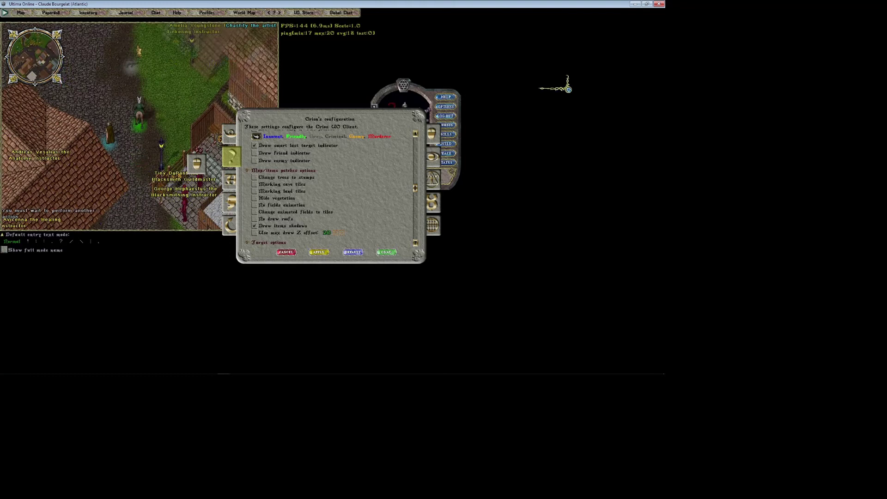
right_click(153, 167)
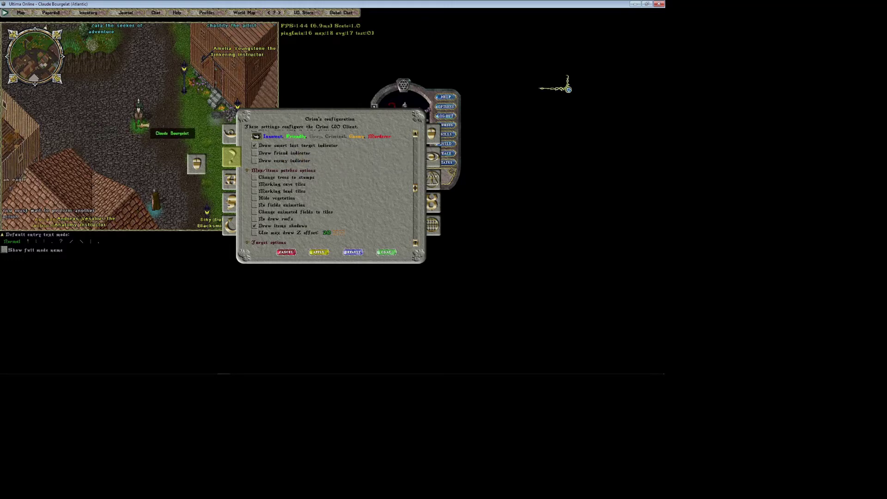
right_click(122, 120)
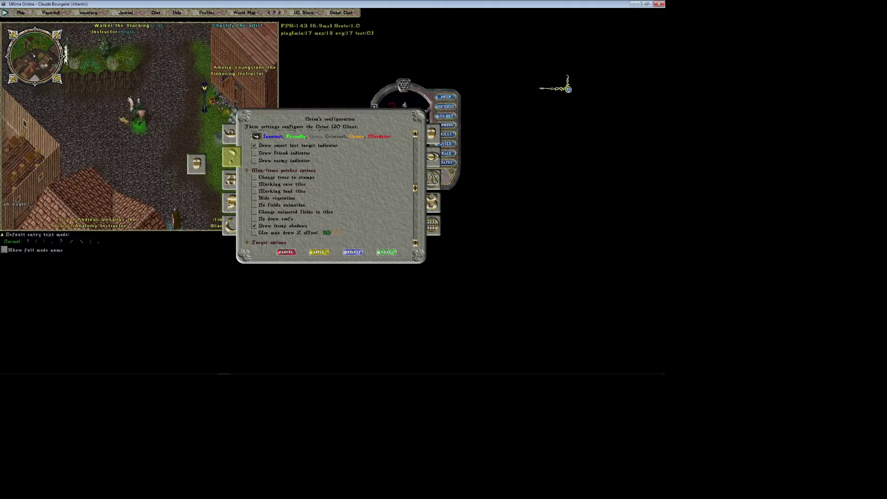
right_click(137, 127)
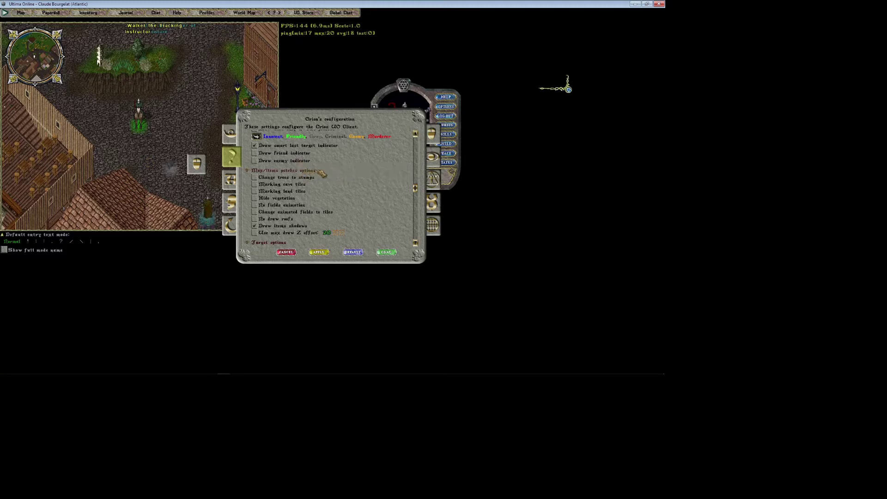
- Enable the friend and enemy indicators and apply the settings
click(254, 153)
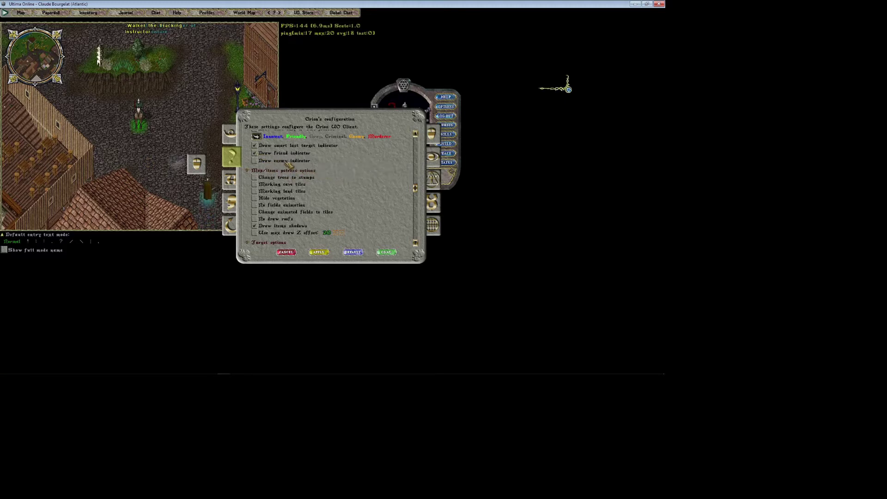
click(254, 161)
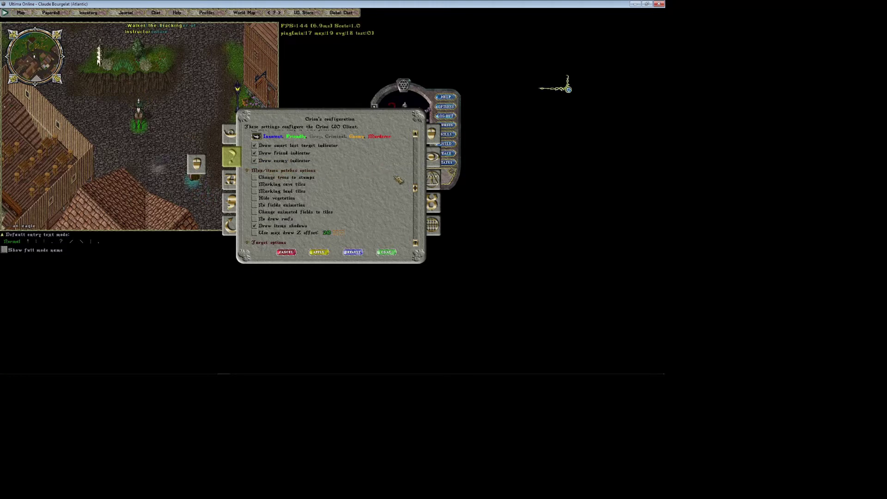
click(319, 252)
- Ride the character up-right out of town into the forest
scroll(421, 194, down, 4)
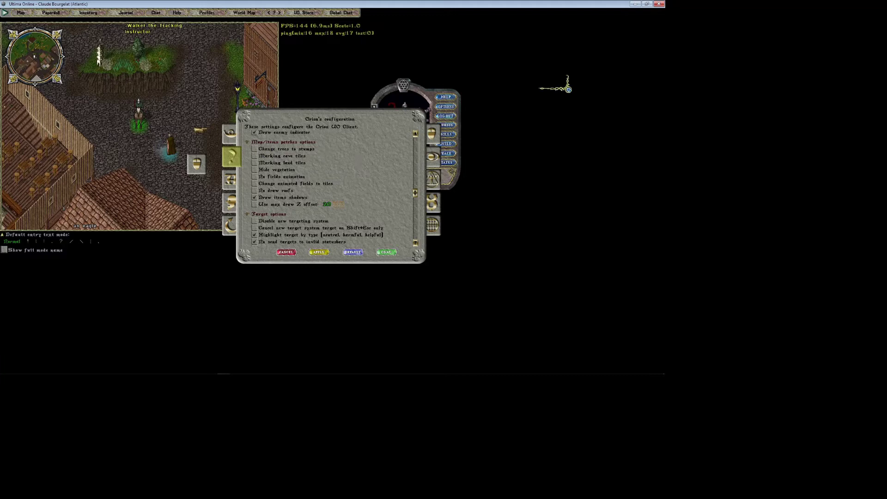
right_click(149, 105)
key(Up)
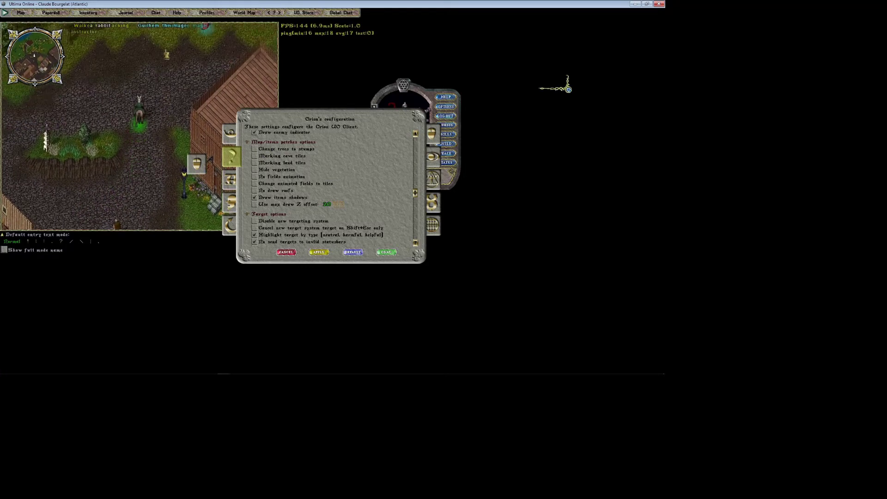
key(Up)
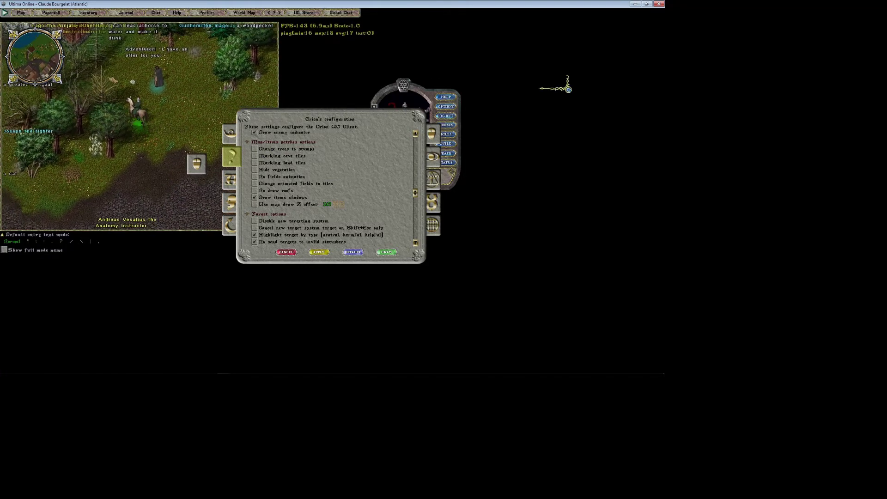
key(Up)
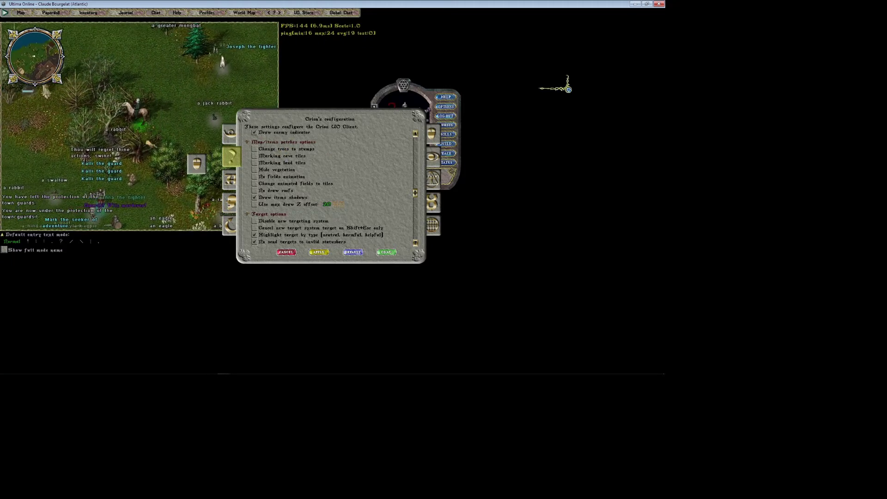
- Enable Change trees to stumps and Marking land tiles, applying each change
click(254, 149)
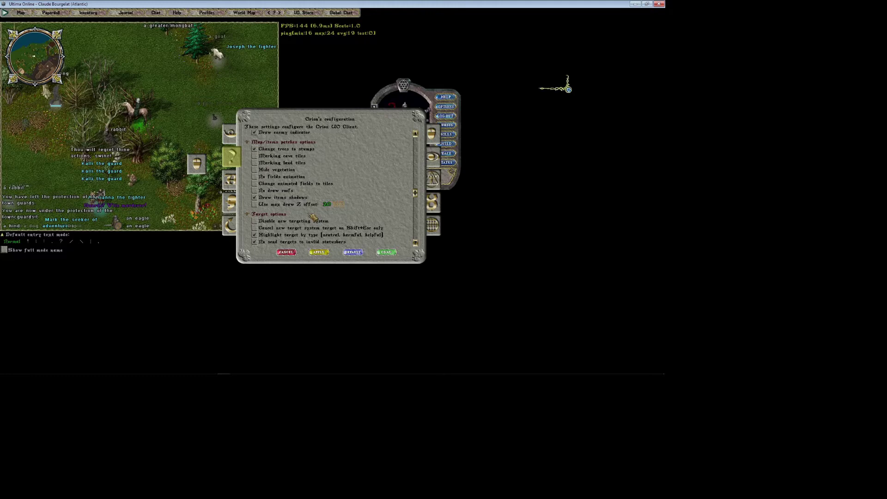
click(320, 252)
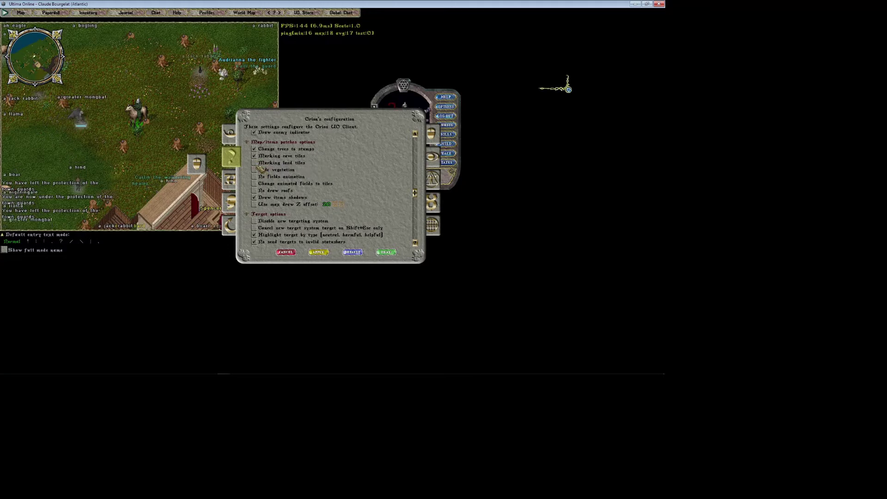
click(254, 163)
click(318, 252)
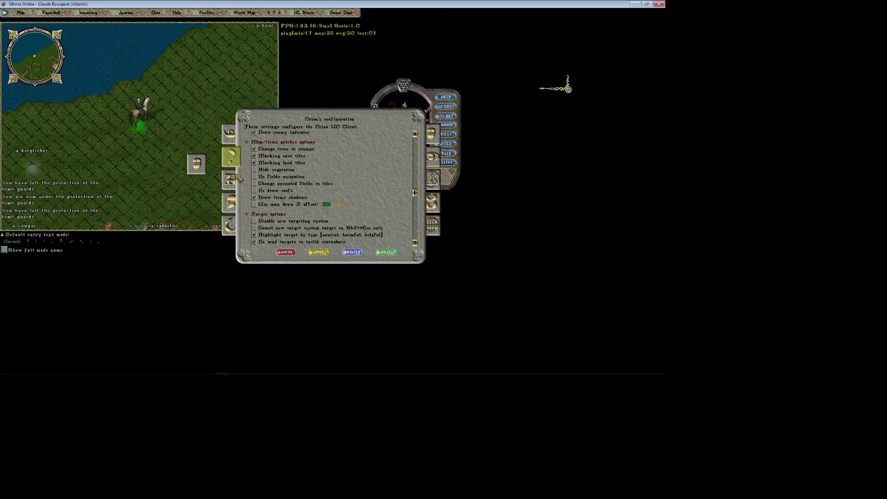
- Turn off cave and land tile marking, enable Hide vegetation, and apply
click(254, 156)
click(255, 163)
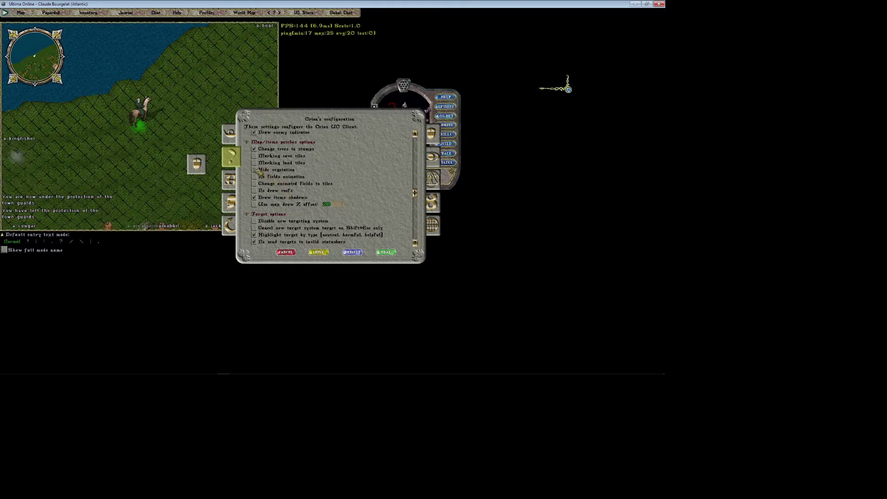
click(255, 169)
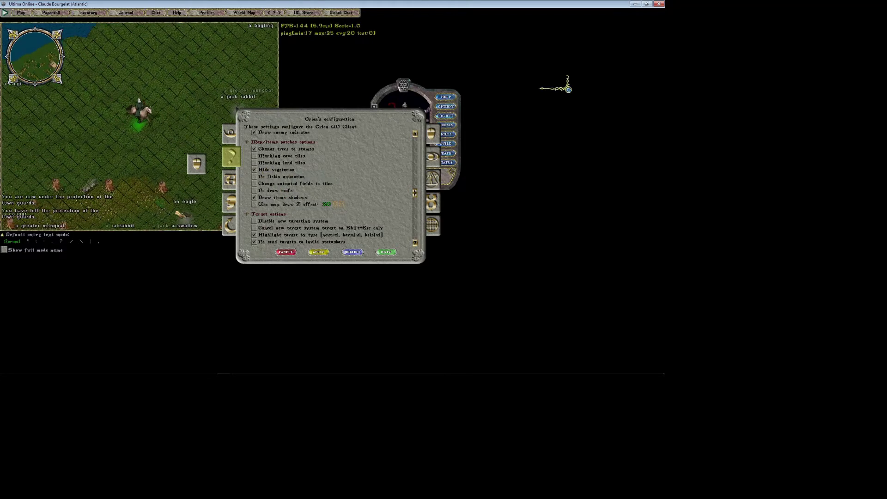
right_click(177, 211)
click(317, 252)
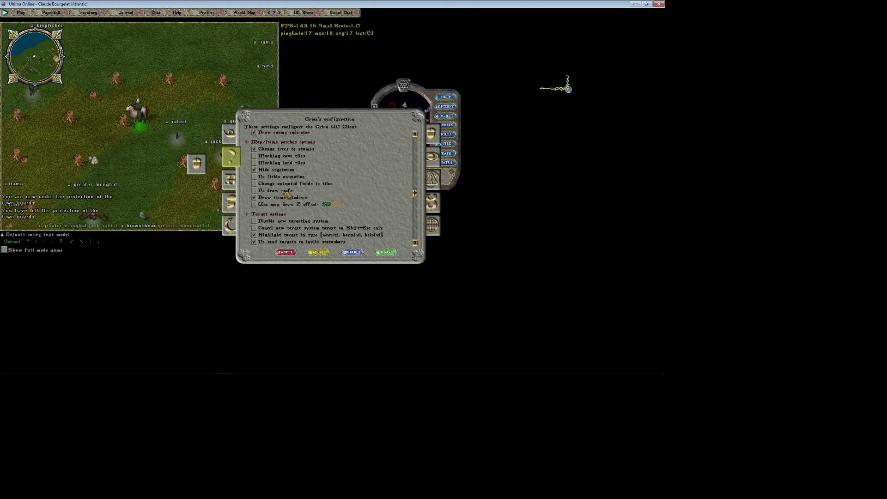
- Enable No fields animation and Change animated fields to tiles
click(256, 177)
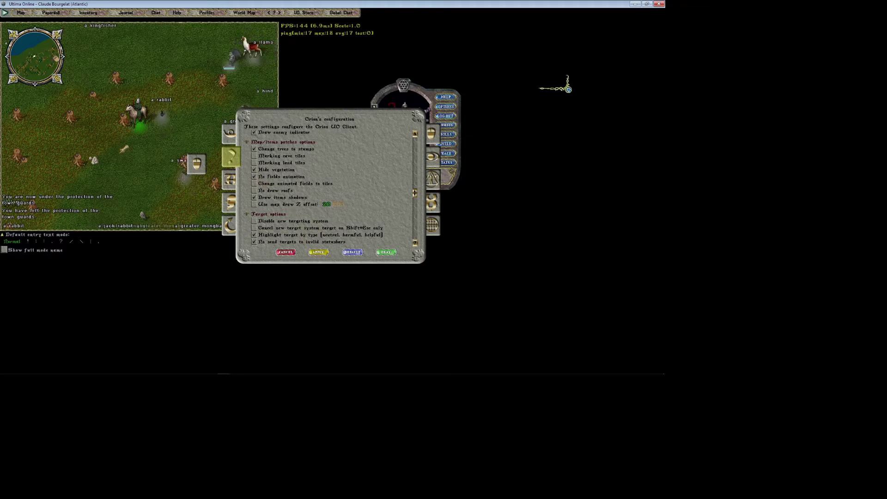
click(256, 185)
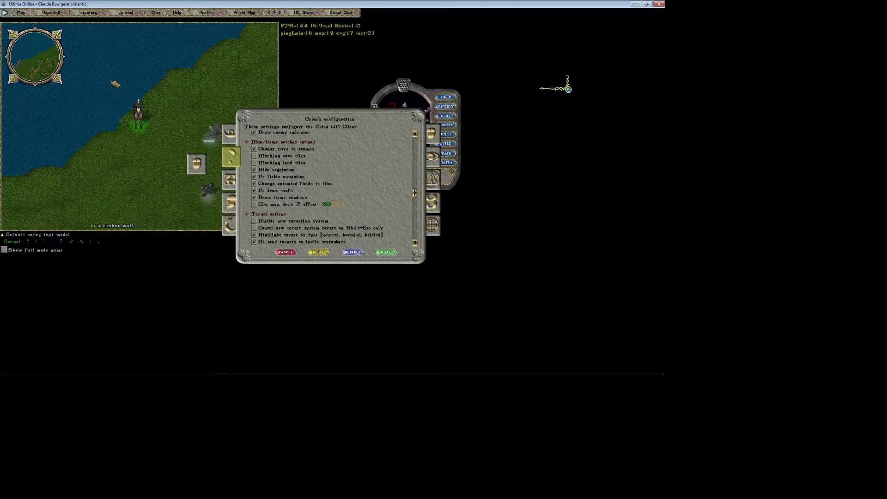
right_click(103, 155)
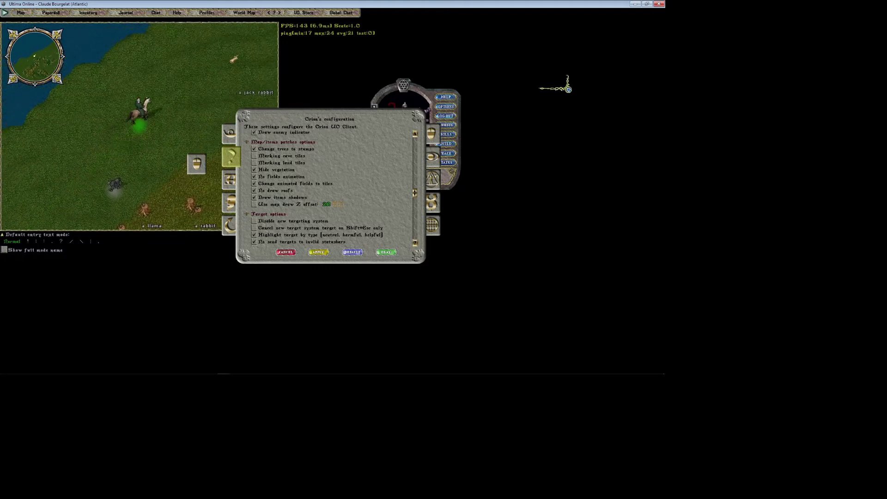
- Uncheck stumps, Hide vegetation, both field options and No draw roofs, apply, and ride to see full trees
click(253, 149)
click(253, 169)
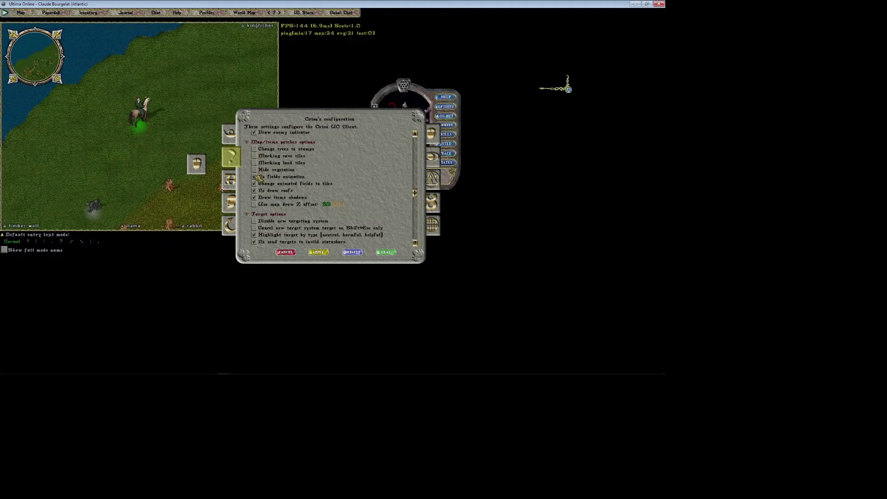
click(254, 176)
click(254, 183)
click(254, 190)
click(319, 252)
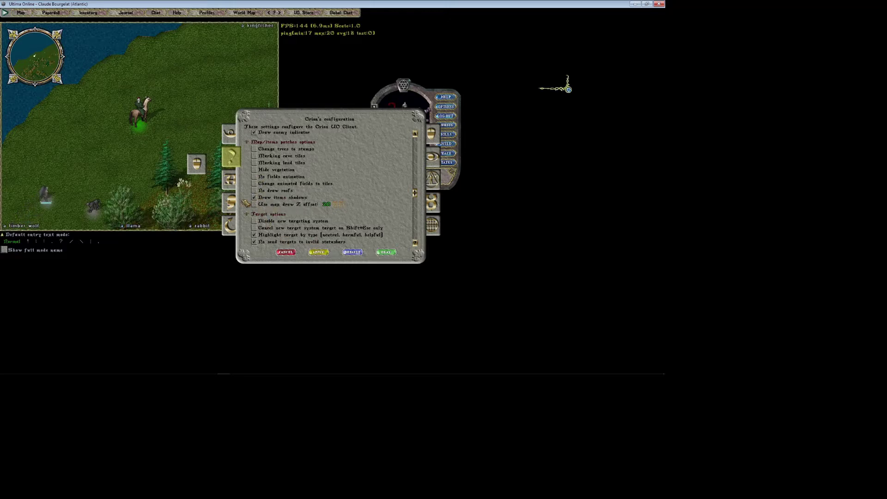
right_click(236, 93)
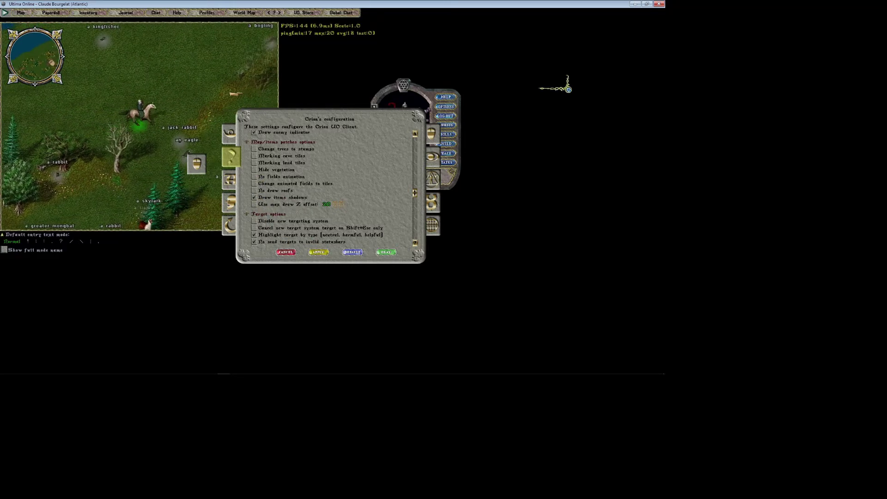
right_click(235, 93)
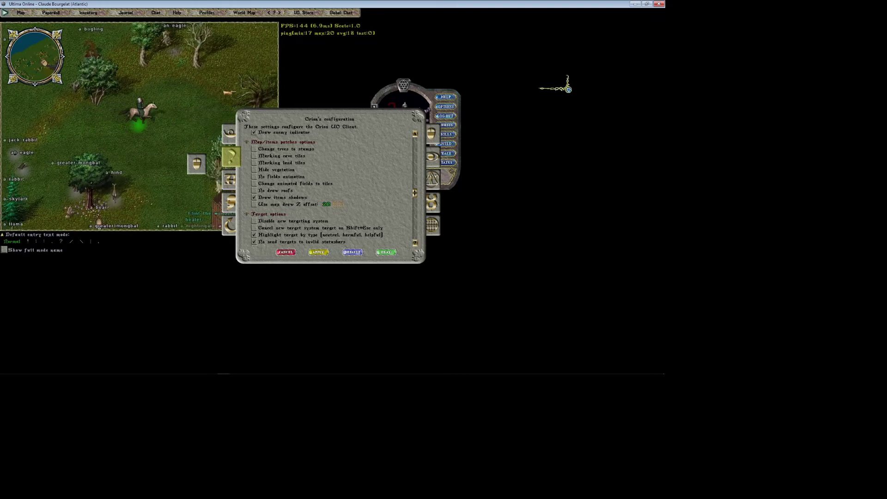
right_click(228, 93)
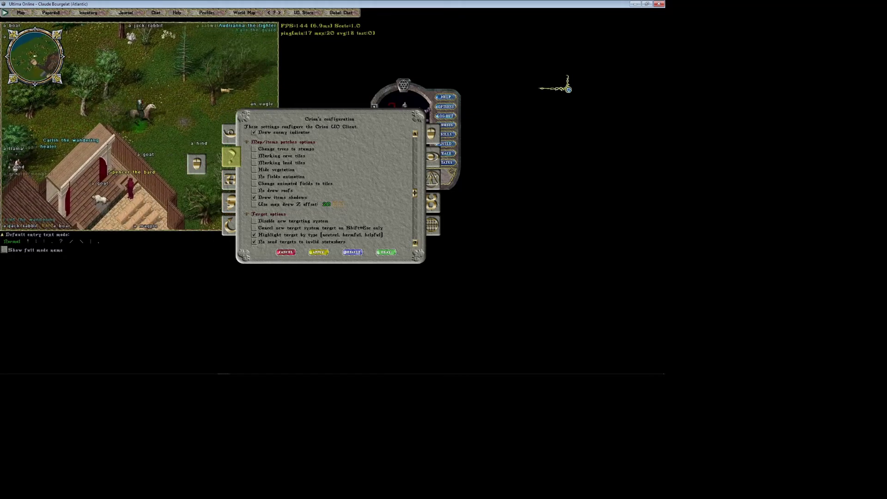
right_click(196, 76)
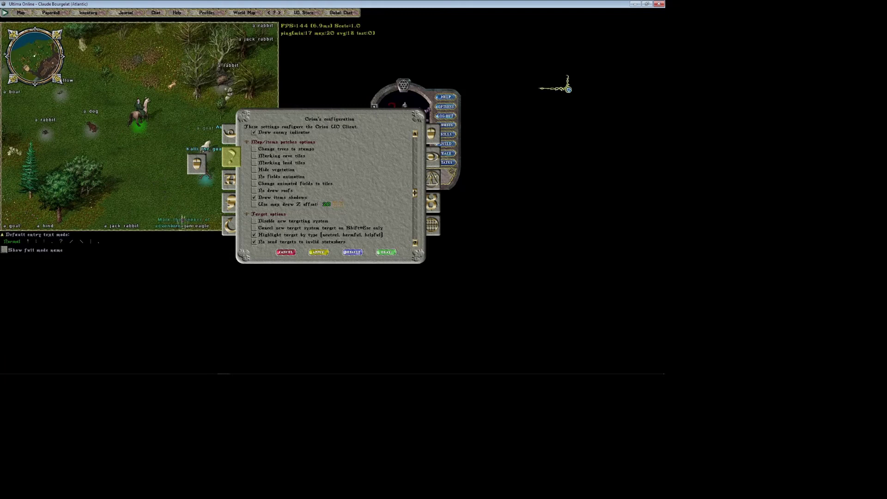
- Scroll the configuration to the Target options while riding the character into town
right_click(143, 141)
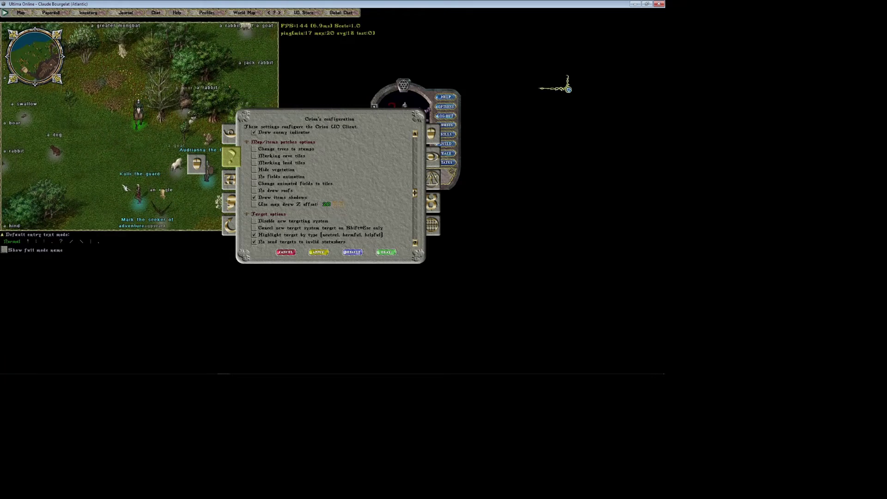
drag(415, 192, 414, 204)
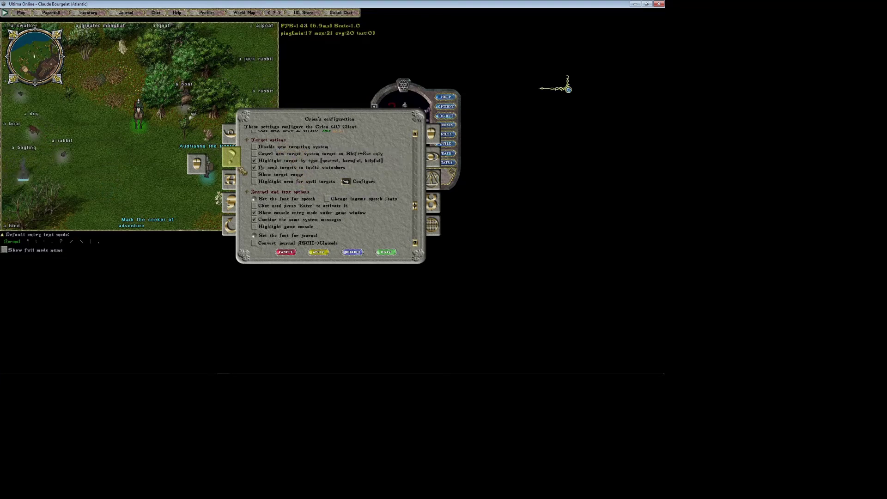
right_click(263, 86)
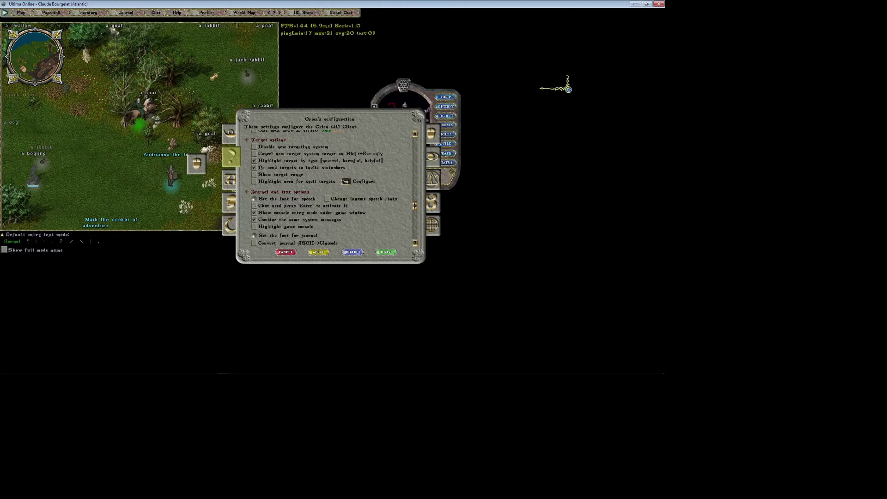
right_click(175, 174)
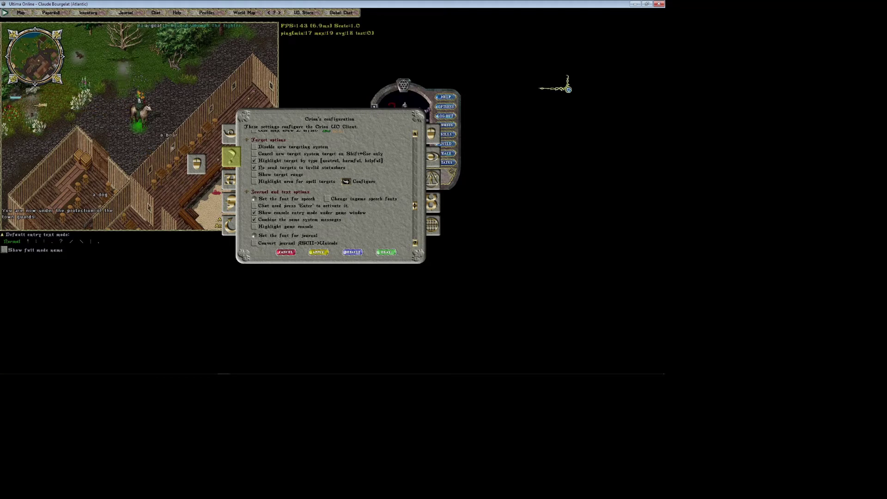
right_click(147, 96)
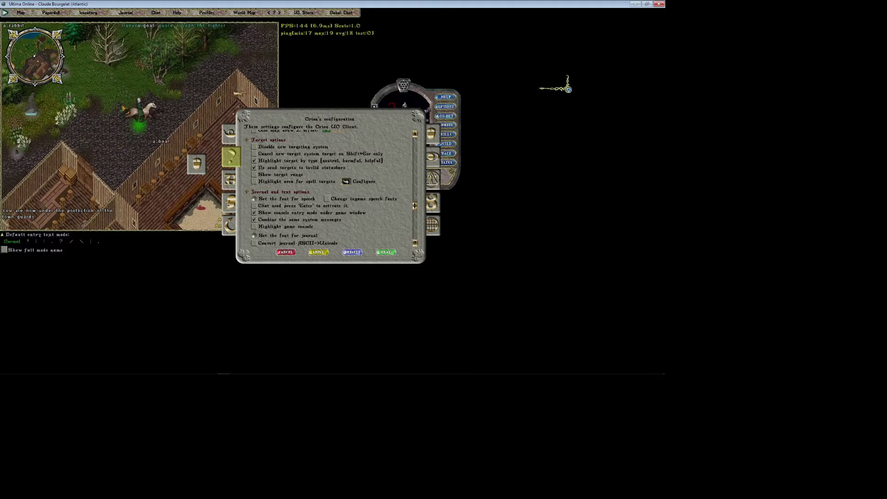
key(Up)
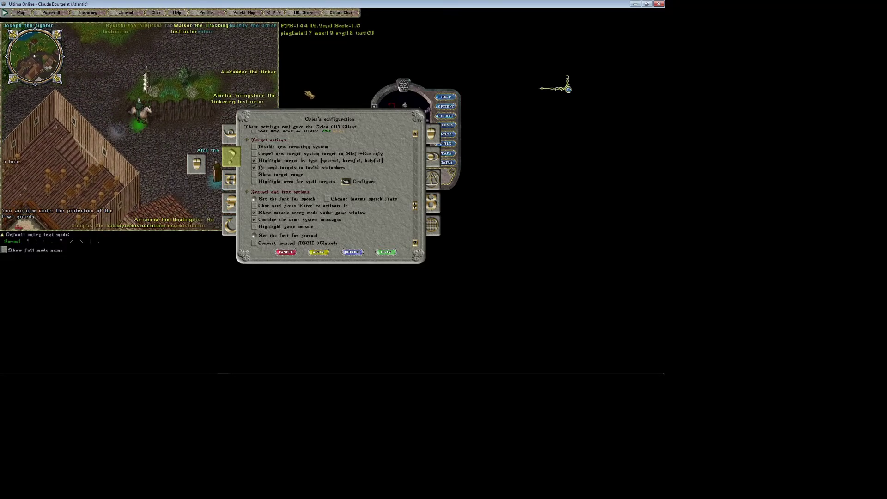
key(Down)
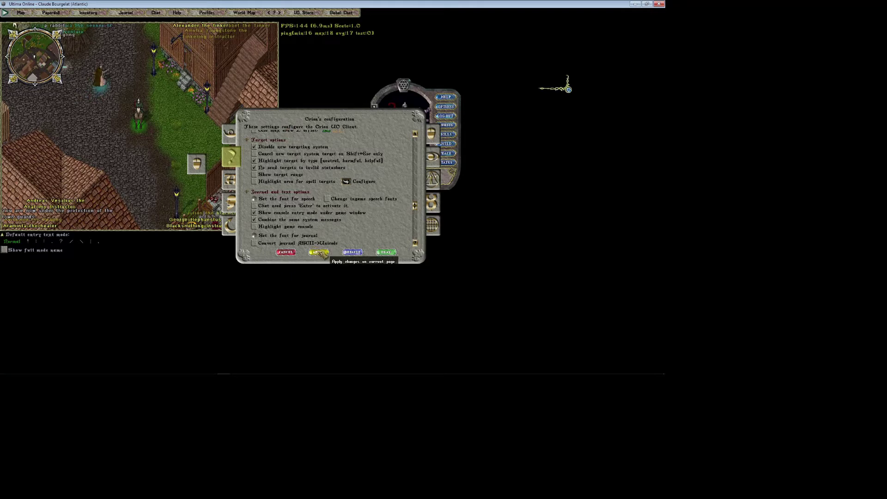
right_click(148, 175)
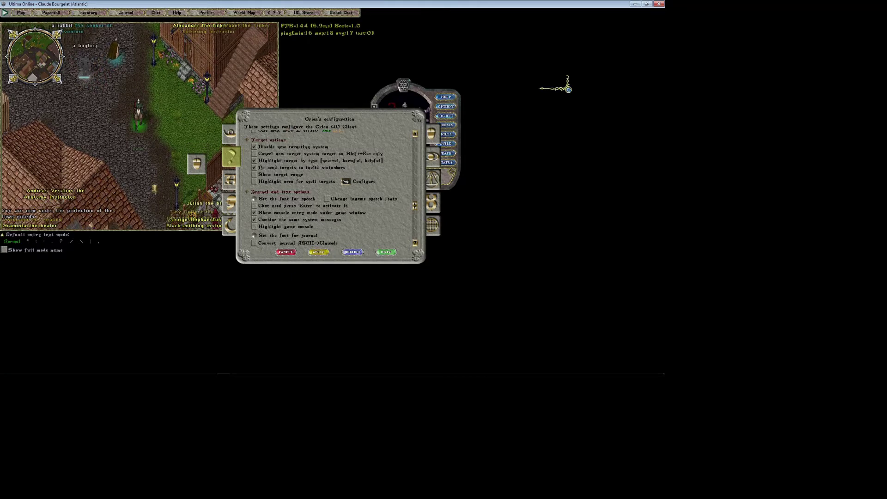
key(Down)
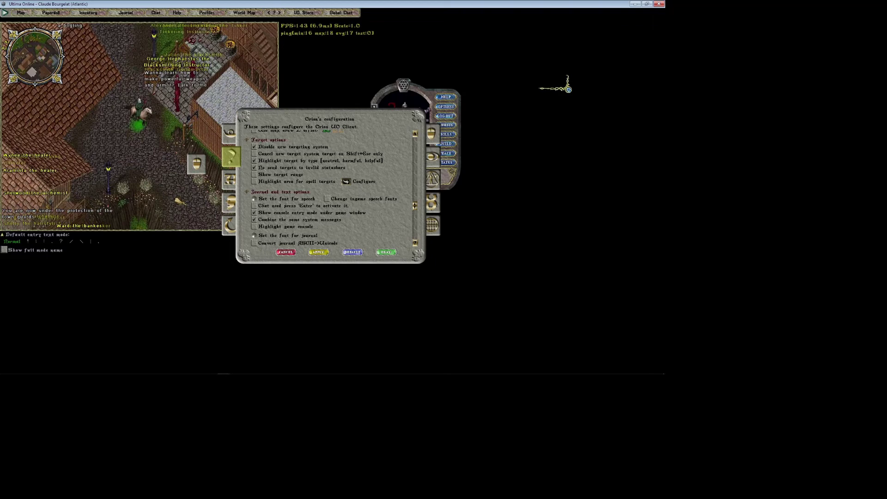
key(Down)
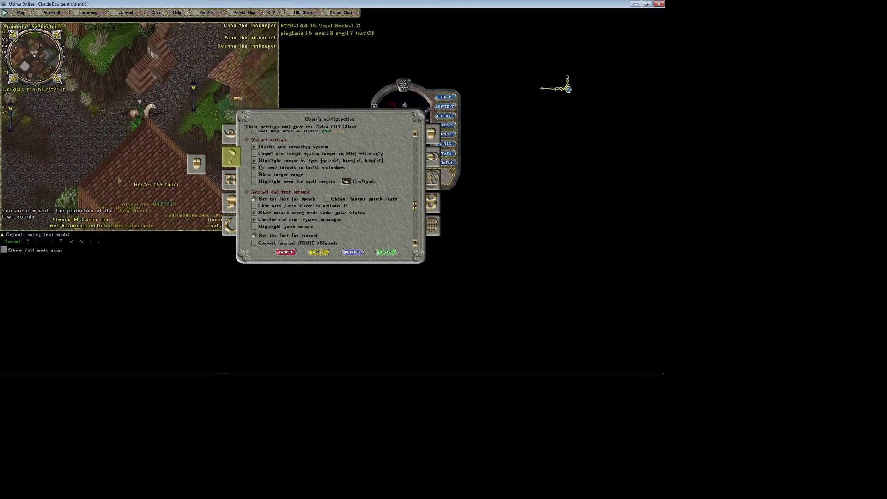
key(Down)
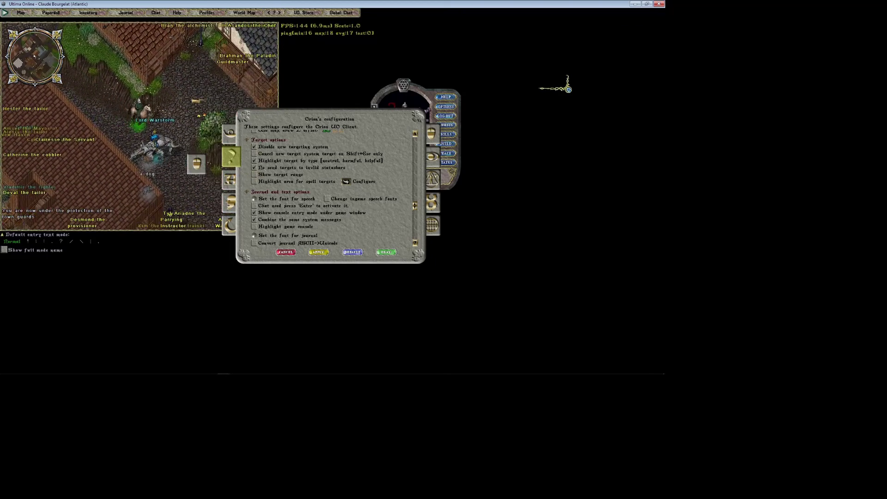
key(Down)
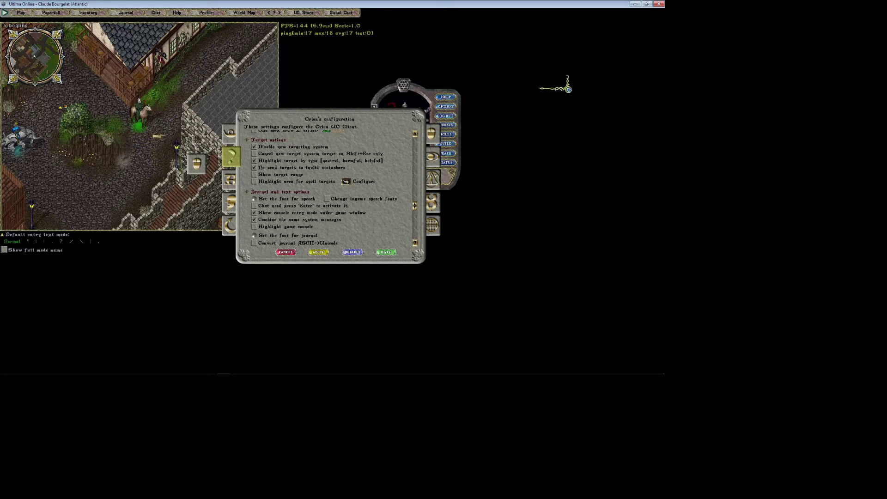
- Enable showing the target range, open the backpack and spellbook, close it, and apply
click(253, 174)
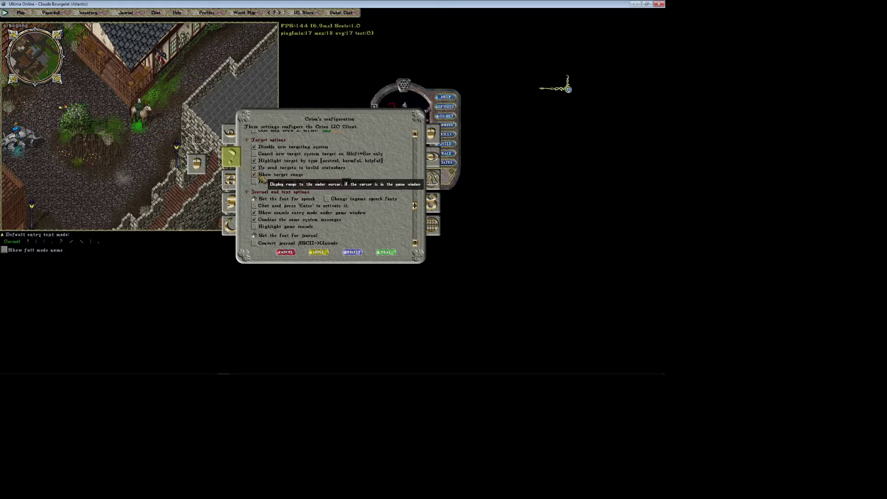
right_click(176, 109)
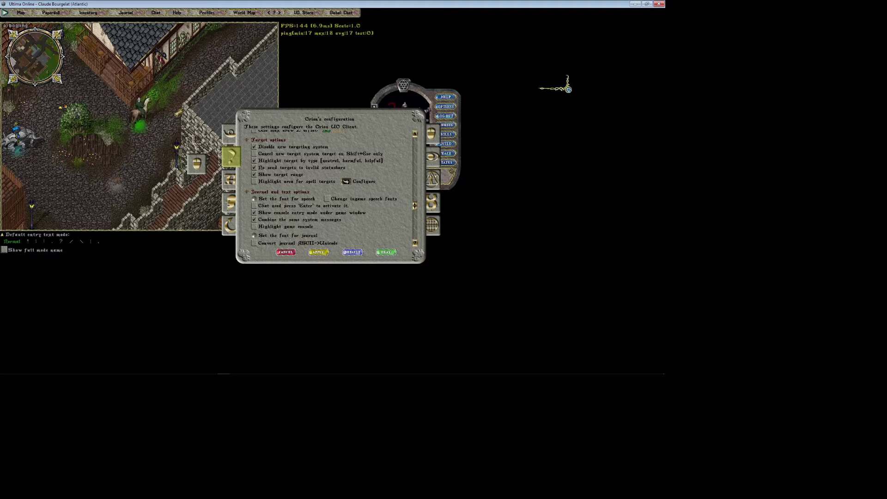
click(421, 101)
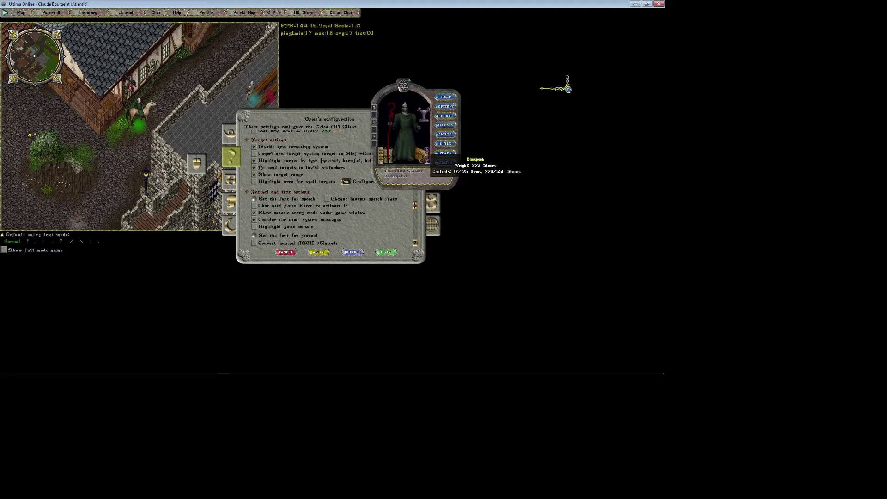
double_click(420, 154)
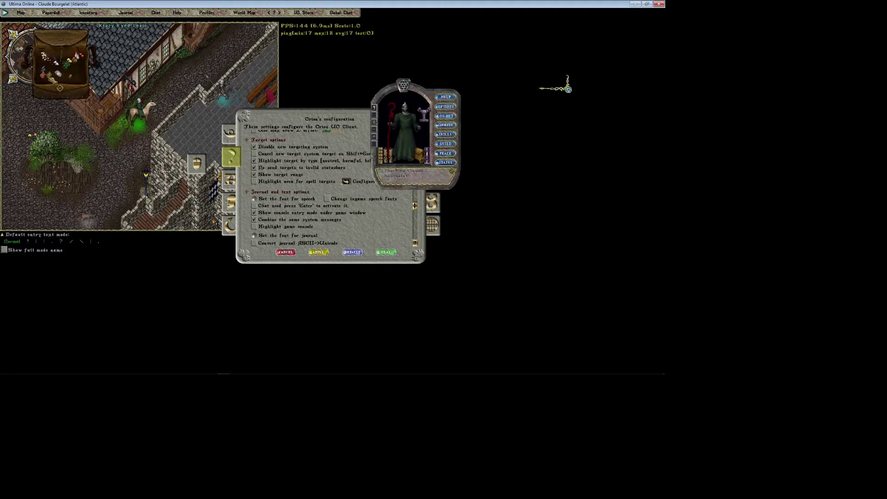
double_click(47, 76)
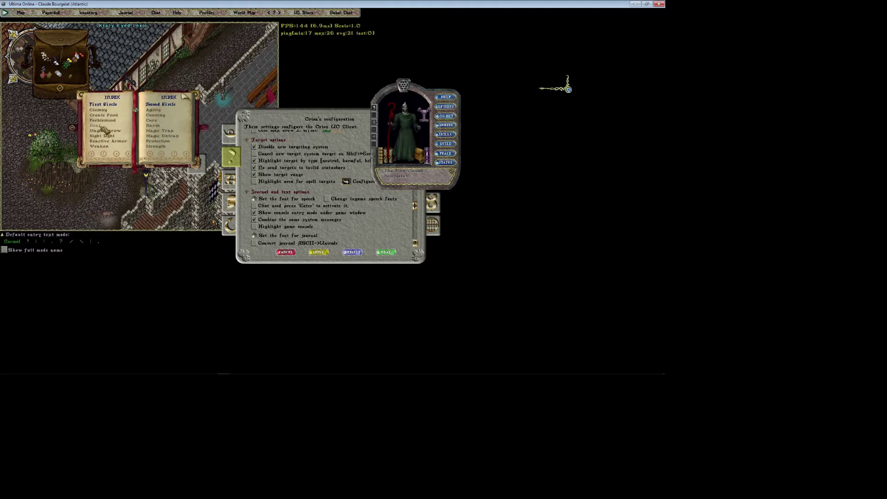
right_click(116, 134)
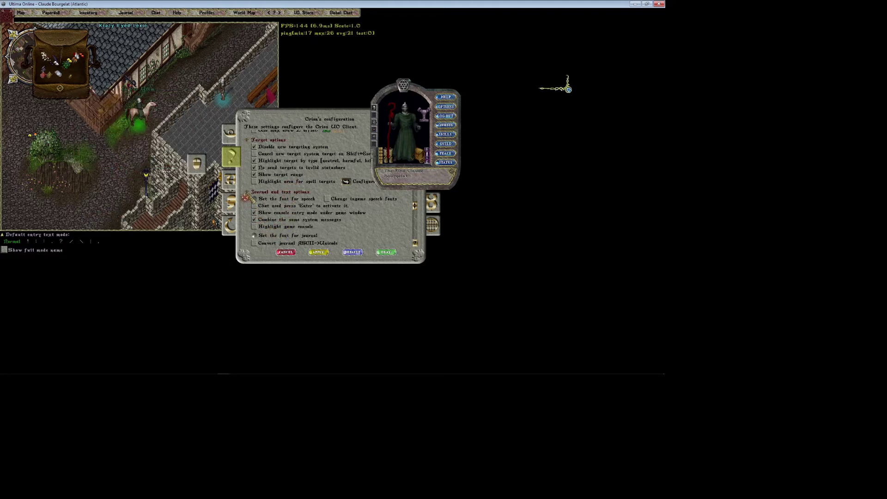
click(317, 252)
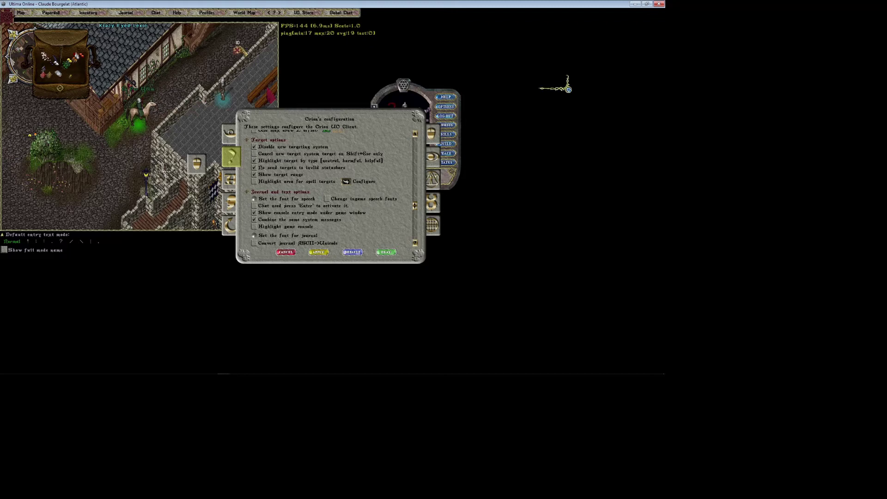
- Enable Highlight area for spell targets while riding through town
right_click(202, 72)
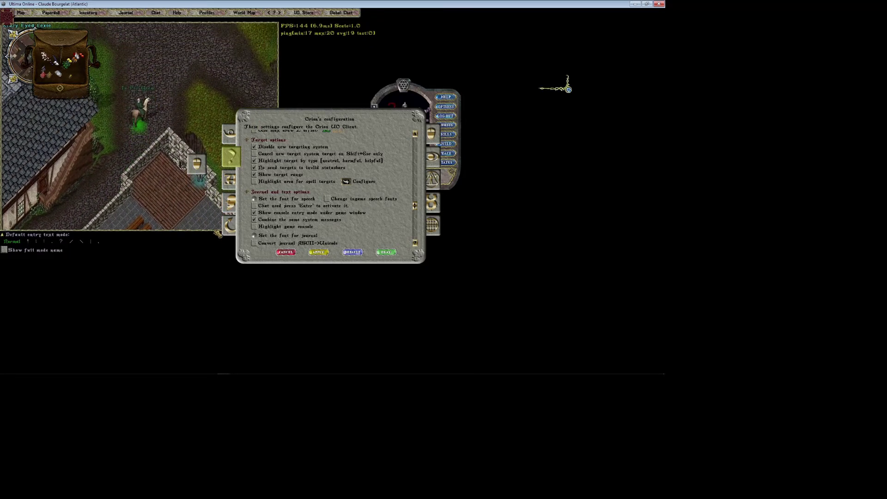
click(253, 181)
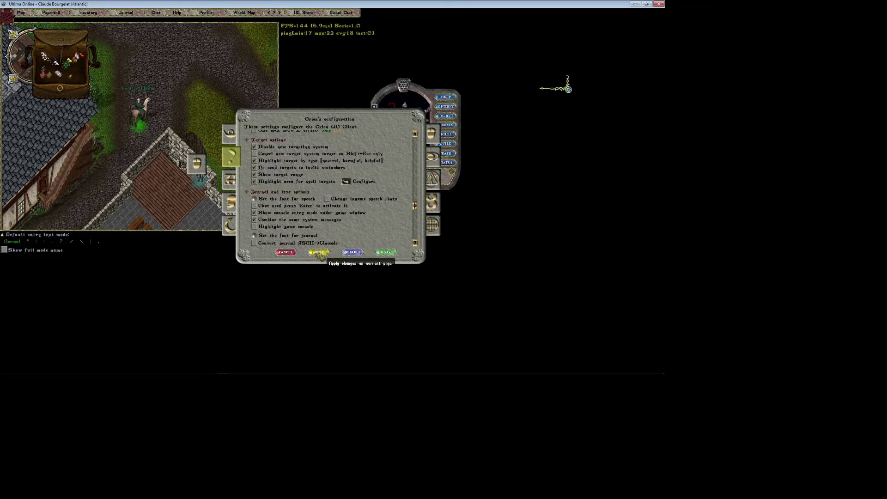
right_click(212, 118)
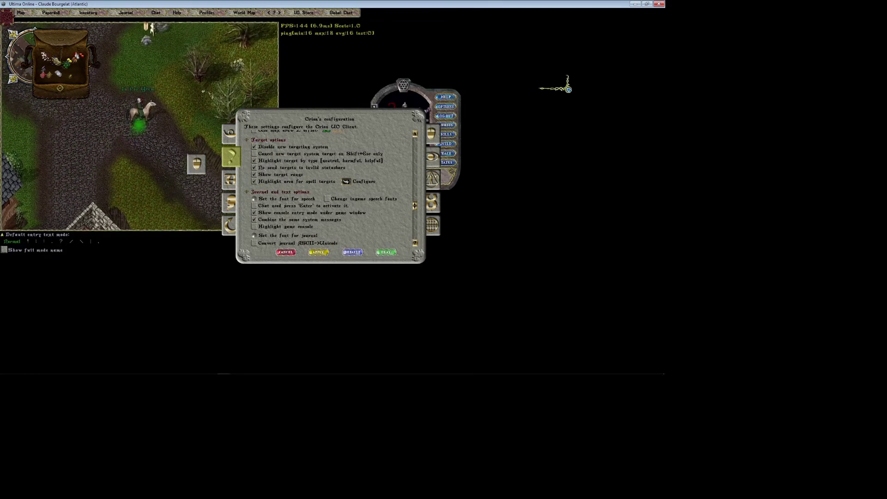
- Cast Wall of Stone from the spellbook in town, then ride out onto the road
double_click(9, 16)
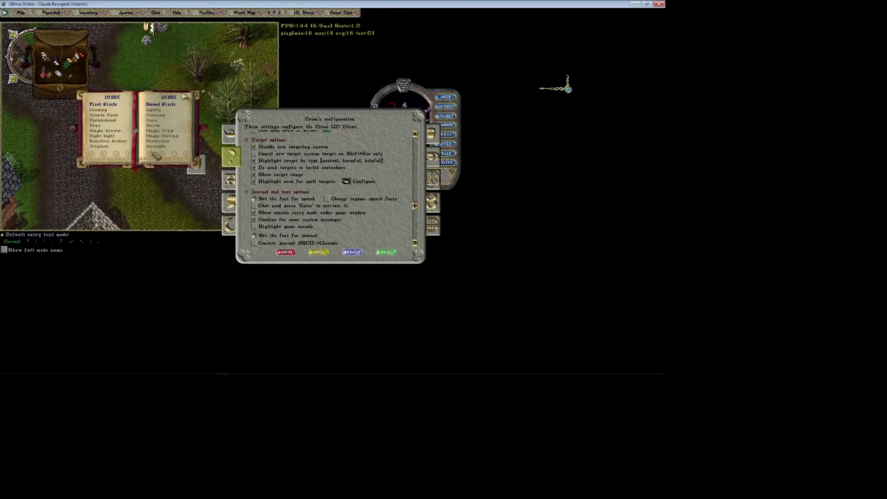
click(130, 153)
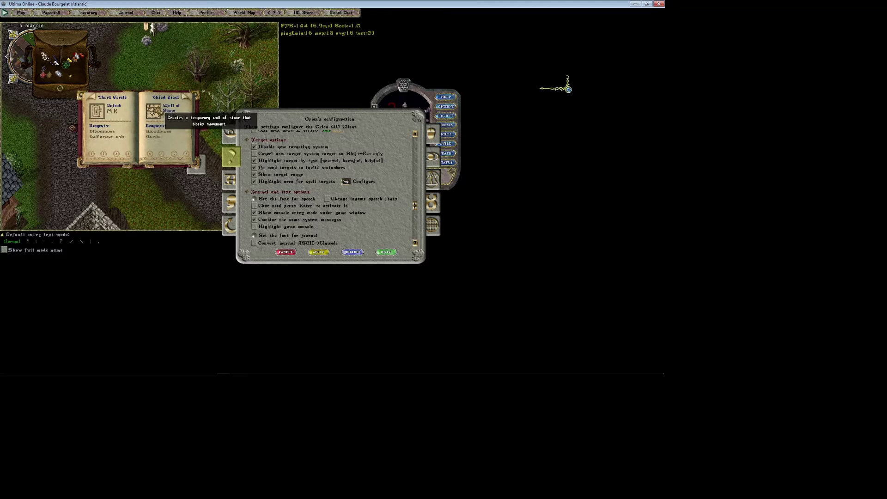
double_click(154, 111)
right_click(152, 87)
right_click(266, 40)
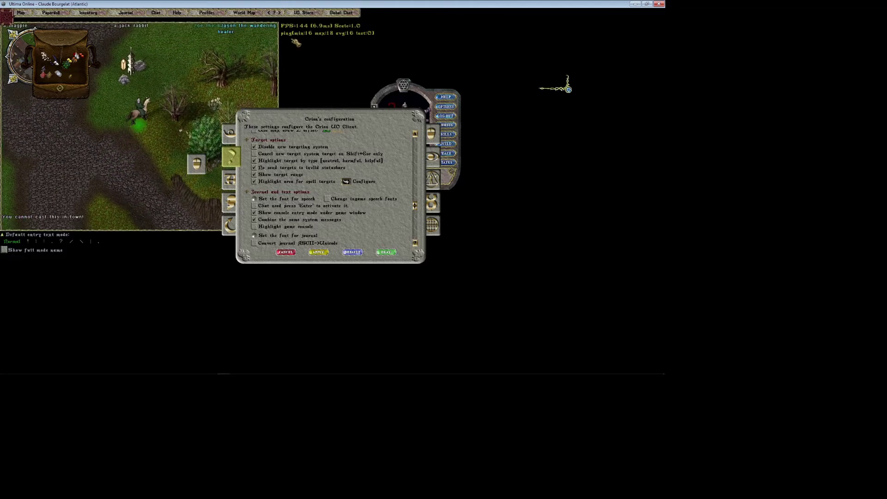
right_click(135, 49)
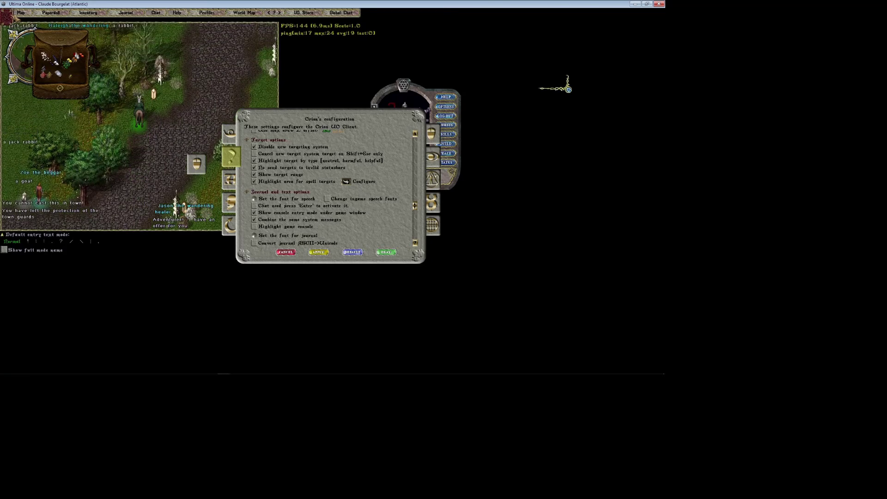
- Recast Wall of Stone outside town to see the highlighted target area
double_click(8, 15)
click(71, 127)
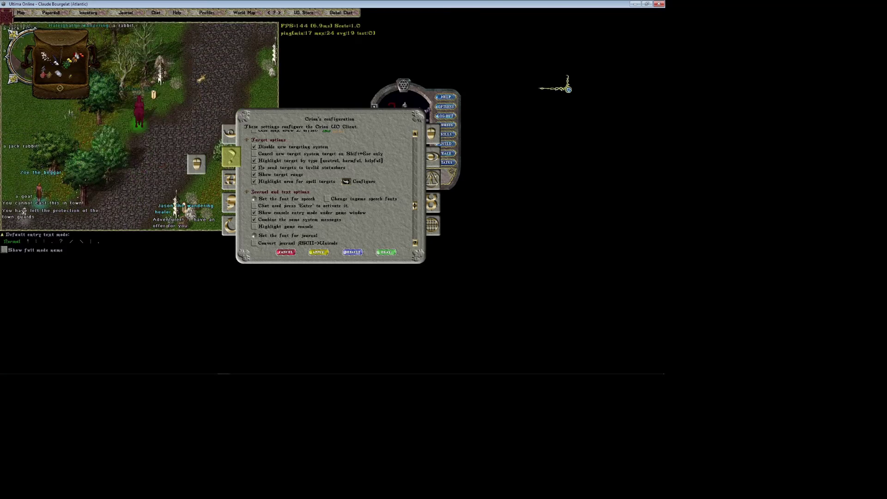
right_click(203, 78)
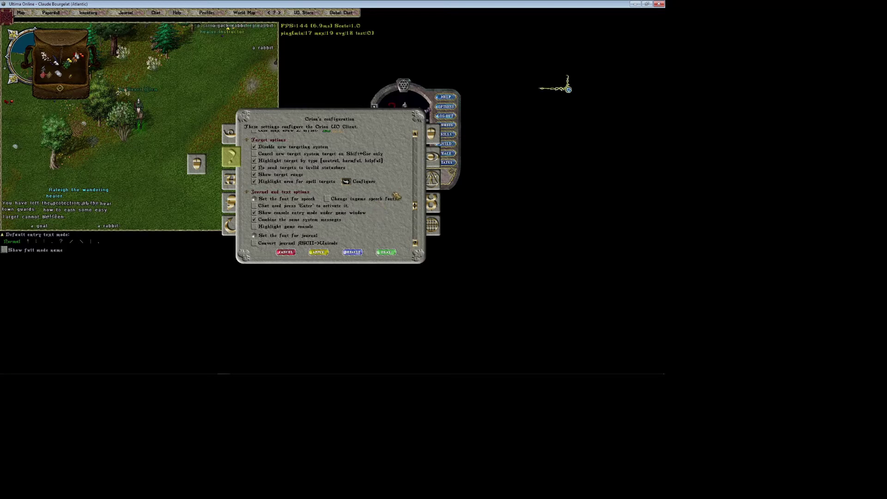
- Drag the configuration scrollbar down to the Journal and text options
drag(414, 204, 414, 213)
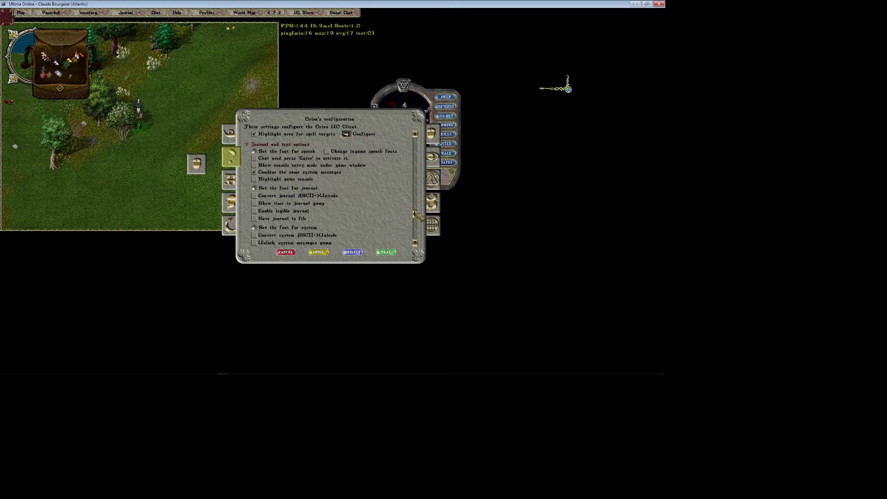
- Scroll the configuration past the journal and system font settings to Other options
drag(415, 214, 417, 221)
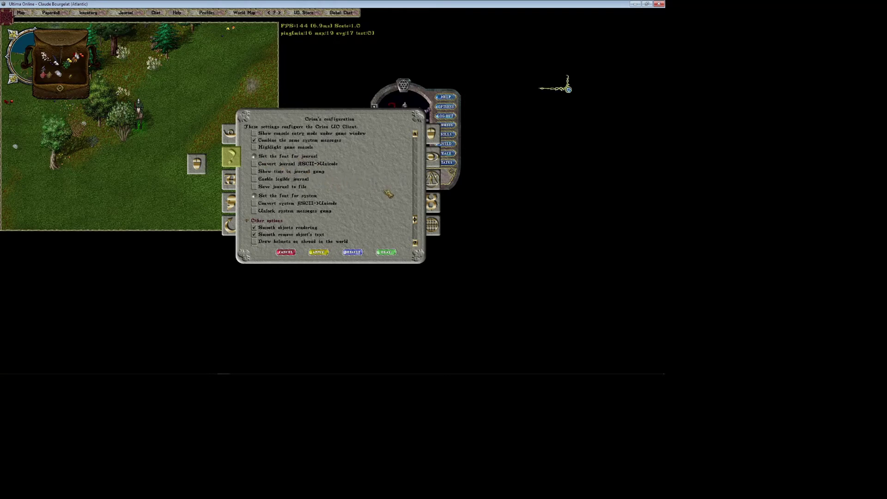
scroll(418, 219, up, 2)
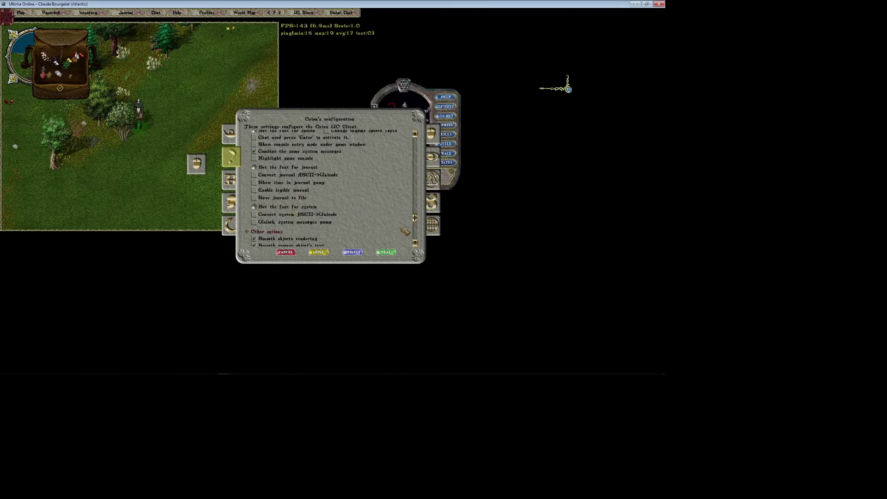
drag(417, 219, 424, 257)
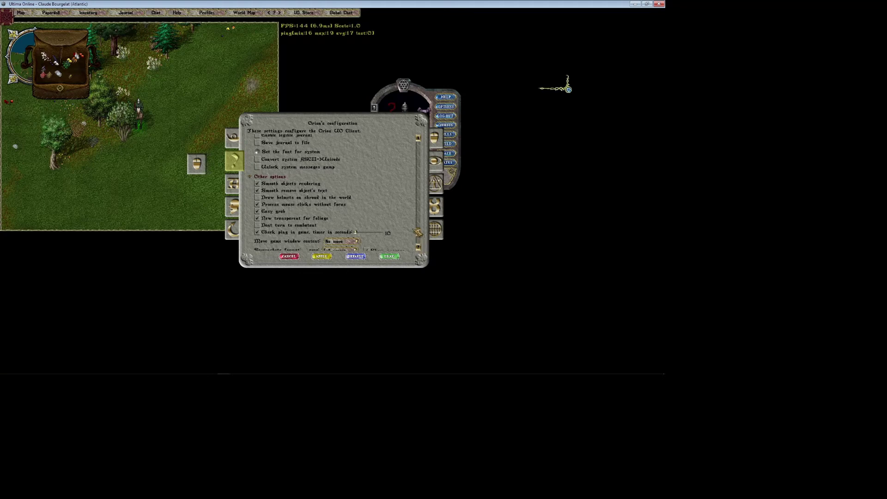
- Ride around the tiled-roof house and into the forest toward a great hart
drag(421, 232, 423, 237)
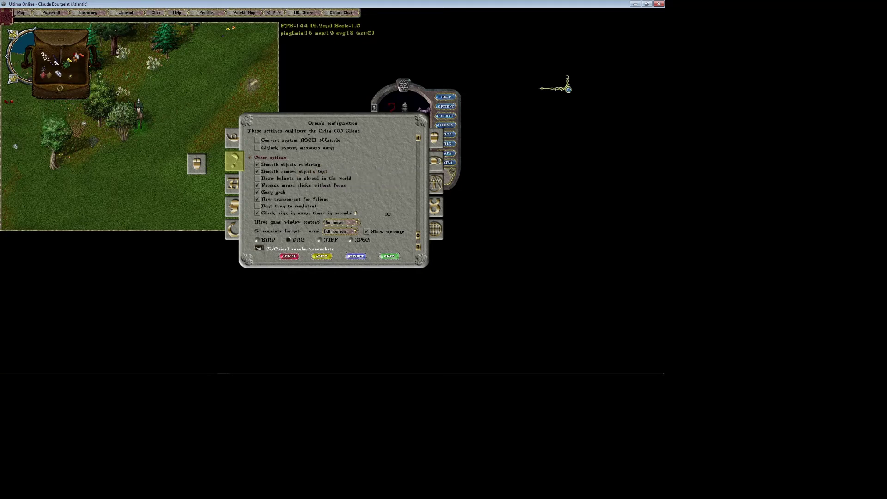
right_click(260, 80)
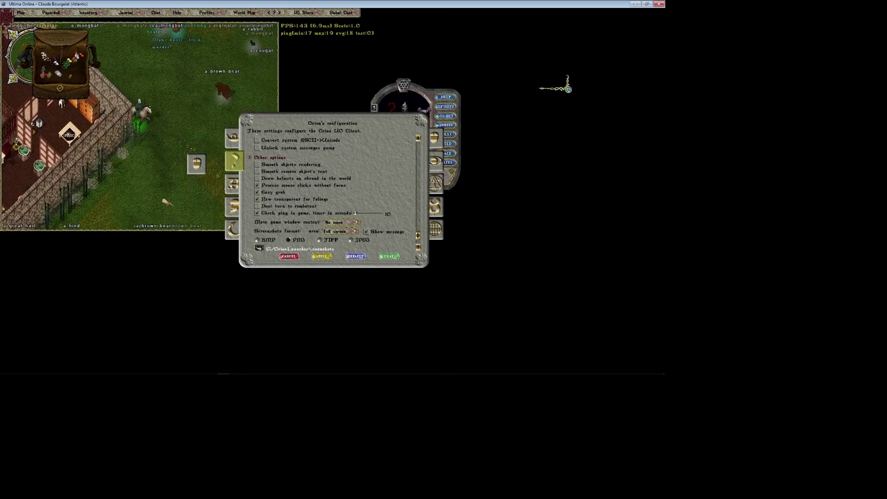
right_click(174, 31)
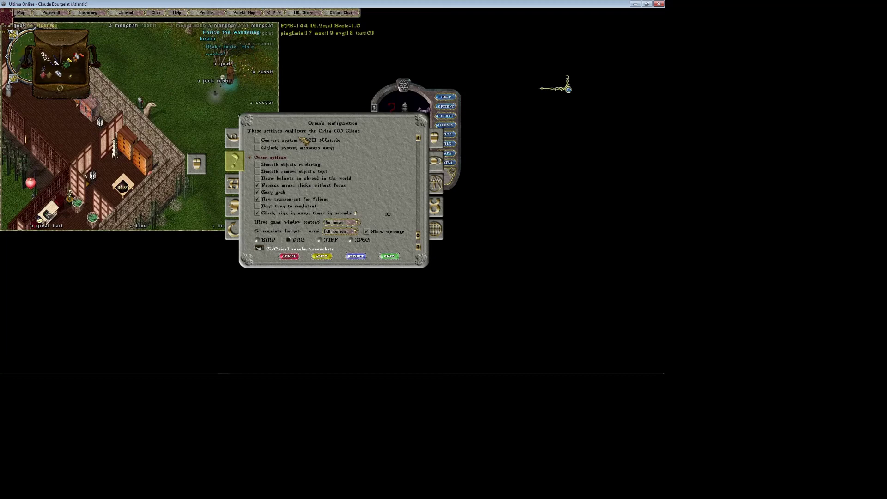
right_click(120, 137)
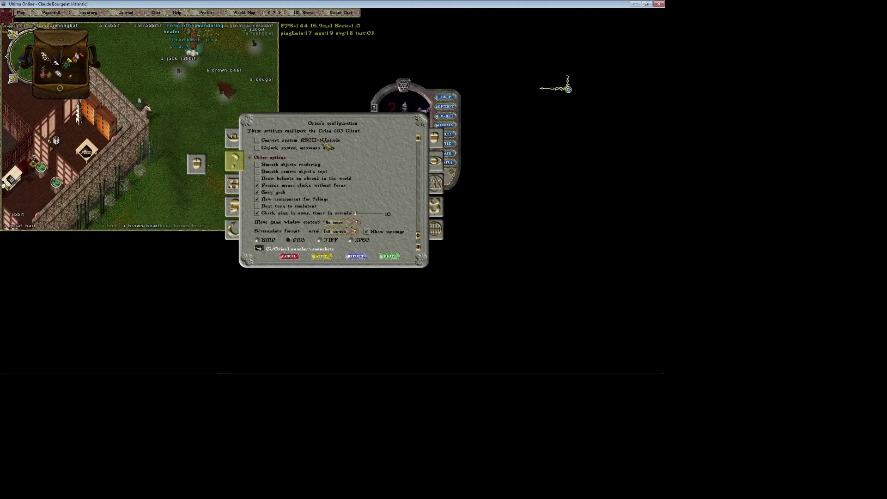
right_click(109, 96)
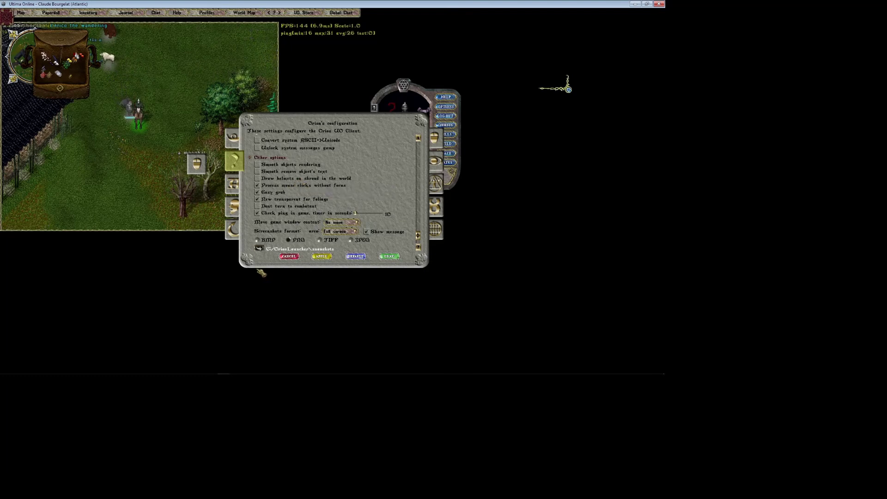
right_click(108, 182)
right_click(109, 179)
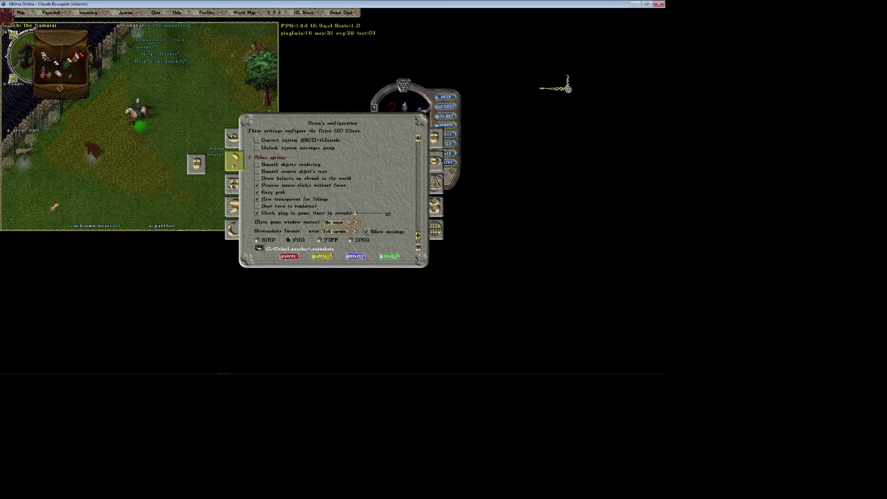
right_click(70, 218)
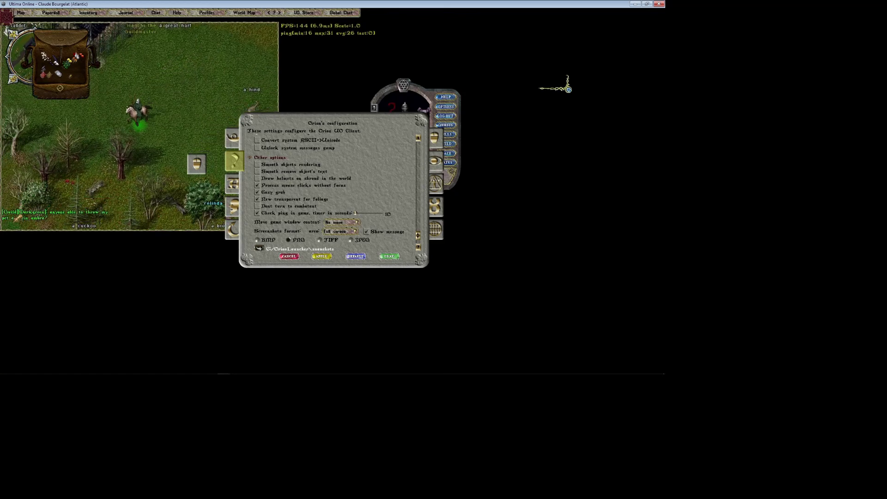
right_click(13, 218)
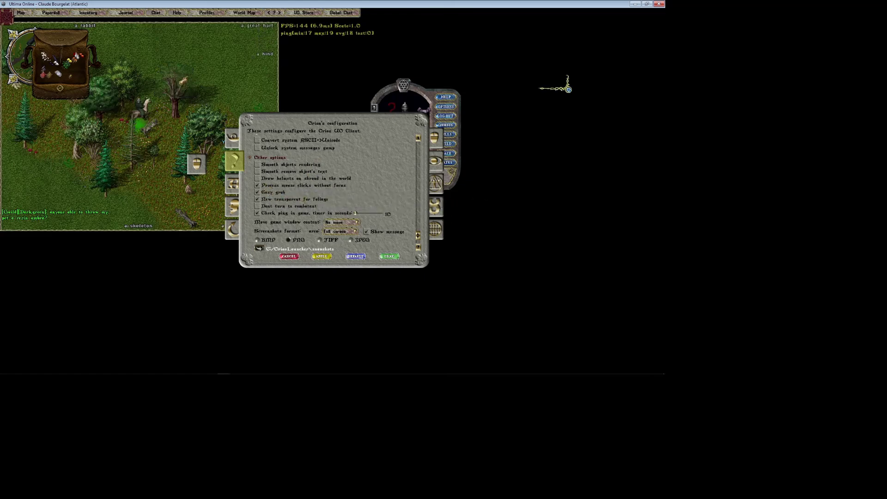
right_click(137, 60)
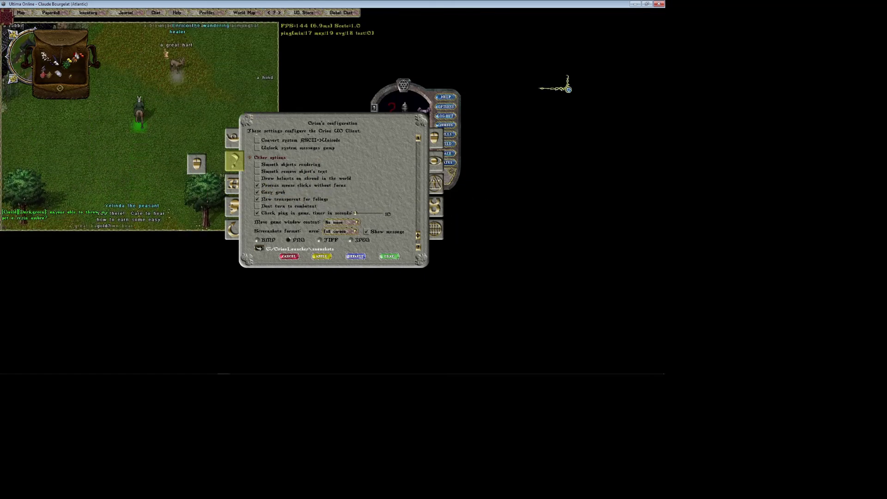
right_click(183, 85)
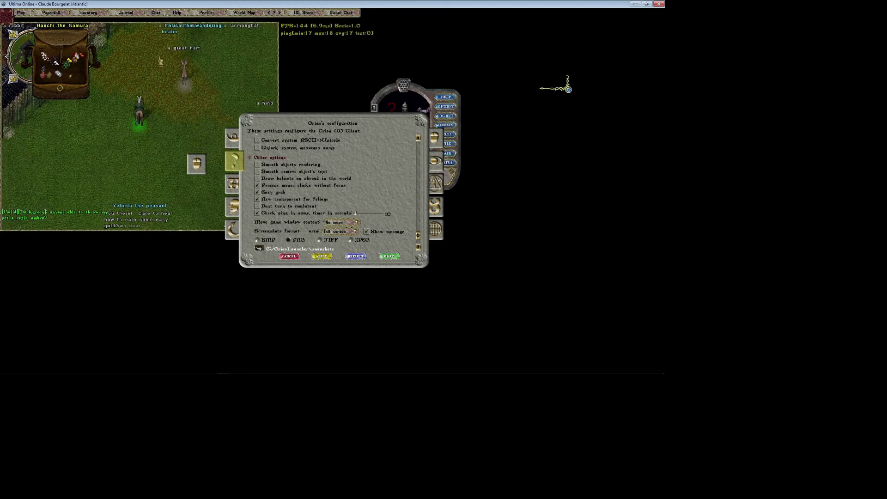
- Pull out health bars for the great hart and mongbats, then close the mongbat bars
drag(183, 85, 187, 109)
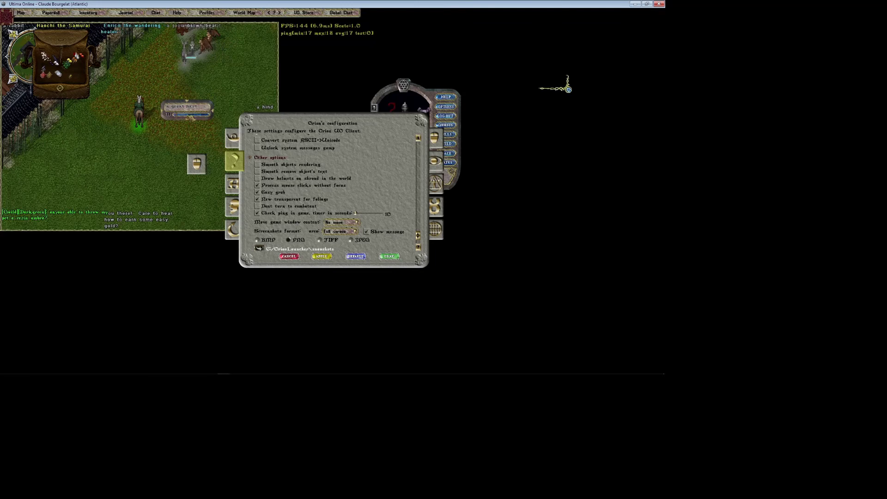
right_click(101, 82)
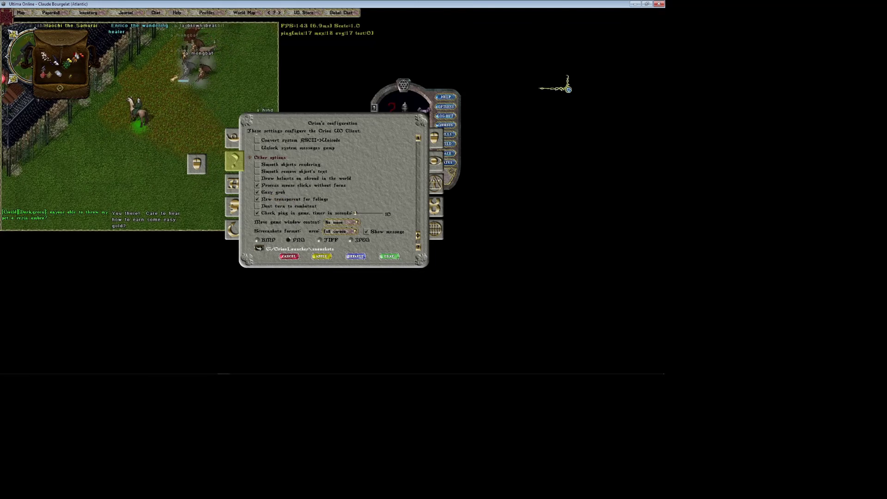
drag(174, 79, 262, 81)
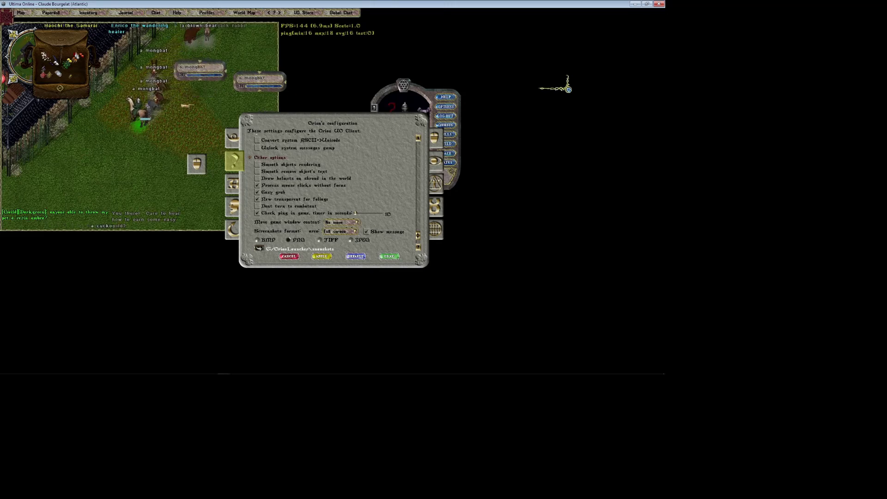
right_click(261, 85)
right_click(203, 72)
right_click(146, 160)
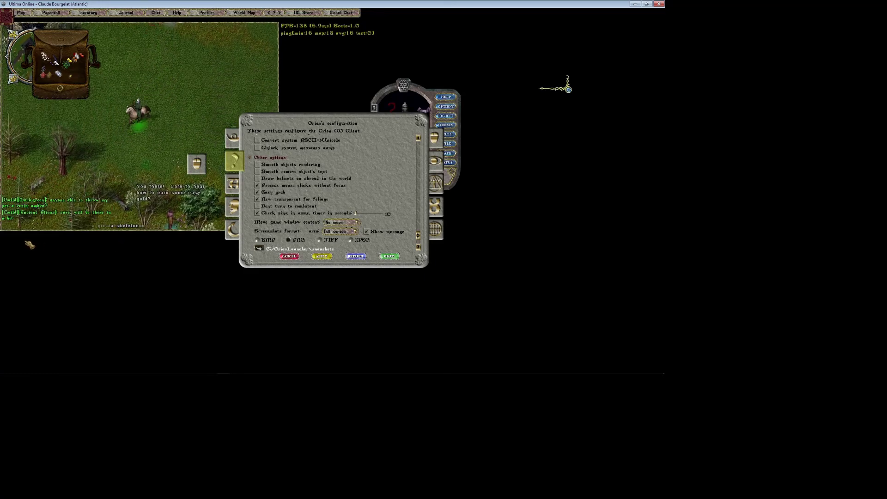
right_click(83, 189)
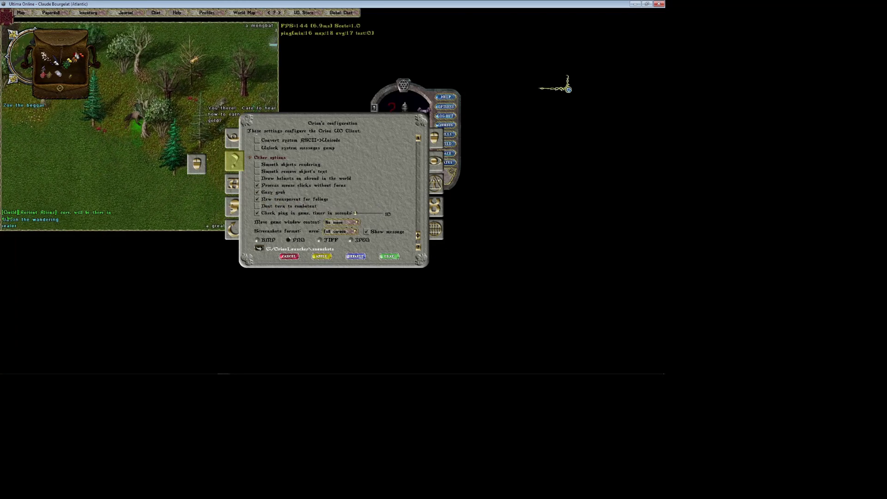
right_click(162, 110)
right_click(82, 177)
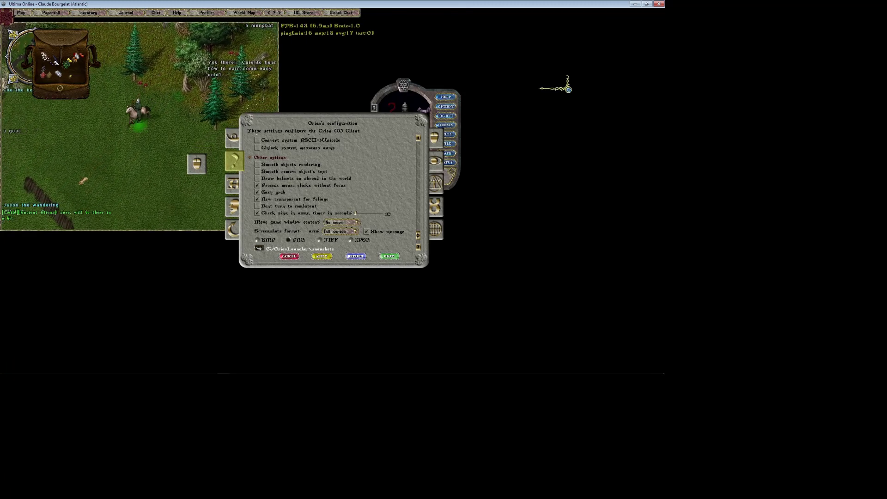
- Uncheck New transparent for foliage and apply, then ride through the trees to compare
click(258, 200)
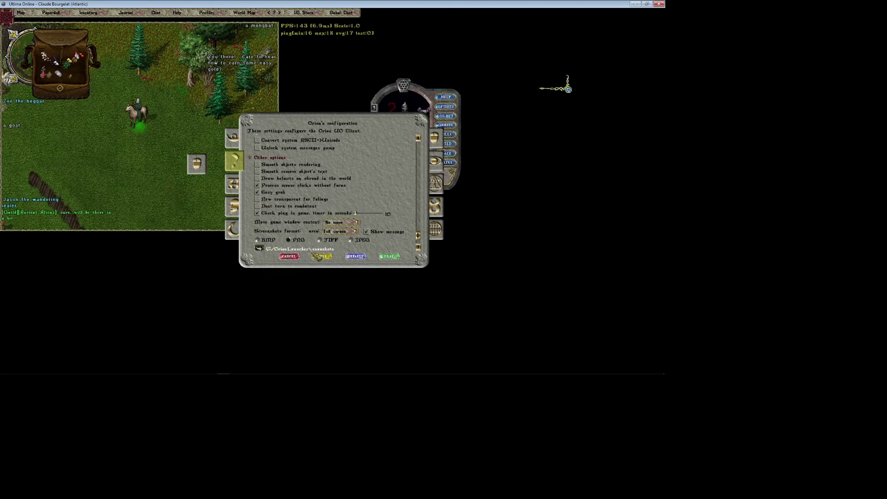
click(322, 256)
right_click(224, 57)
right_click(224, 57)
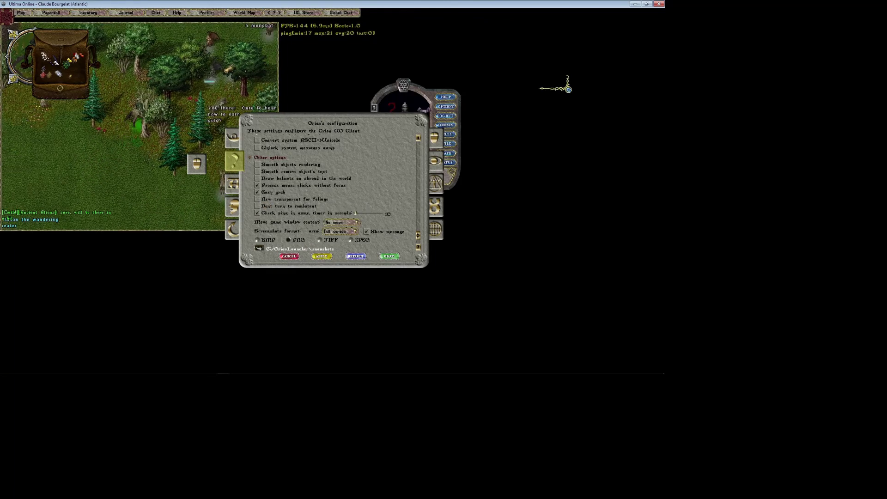
right_click(70, 198)
right_click(70, 198)
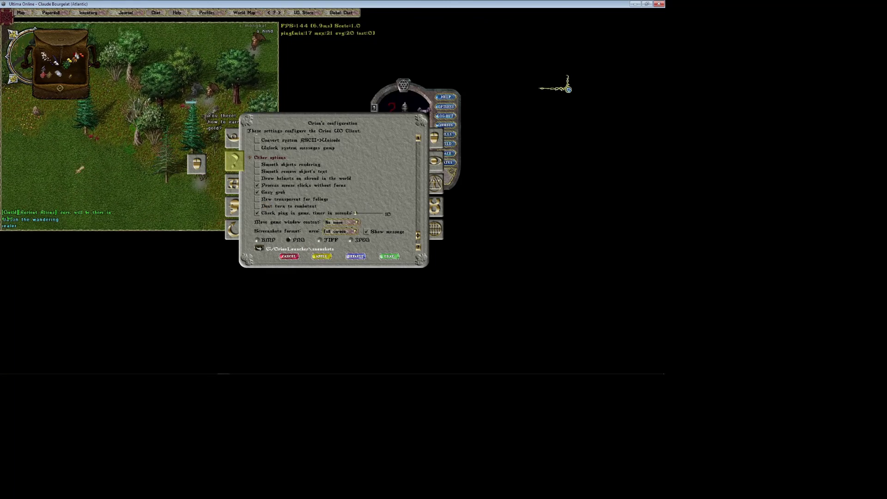
- Re-enable New transparent for foliage, apply, and check Dont turn to combatant
click(257, 199)
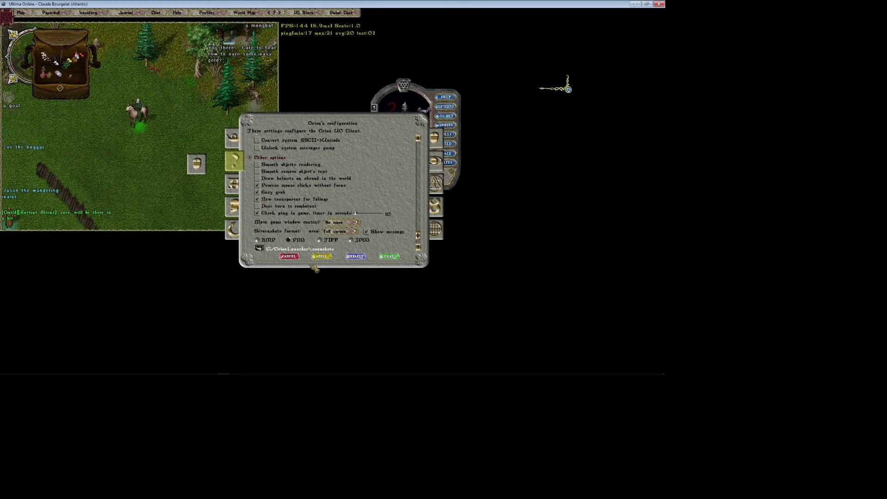
click(321, 256)
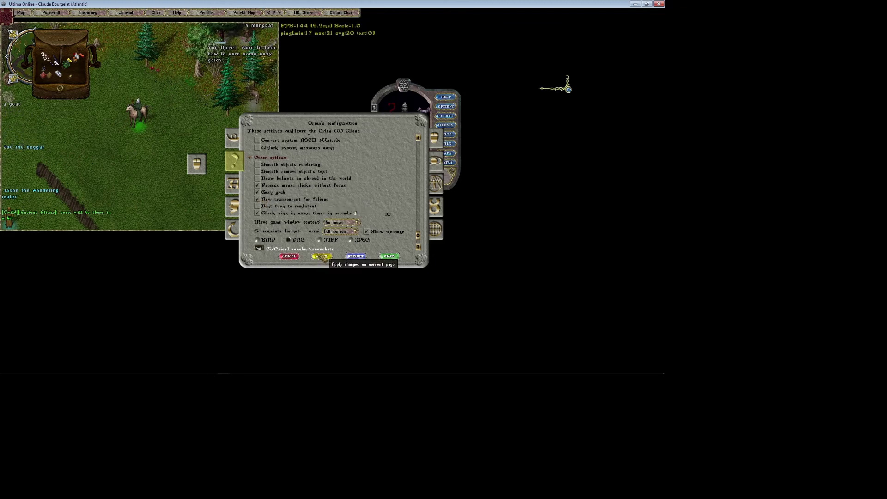
click(259, 206)
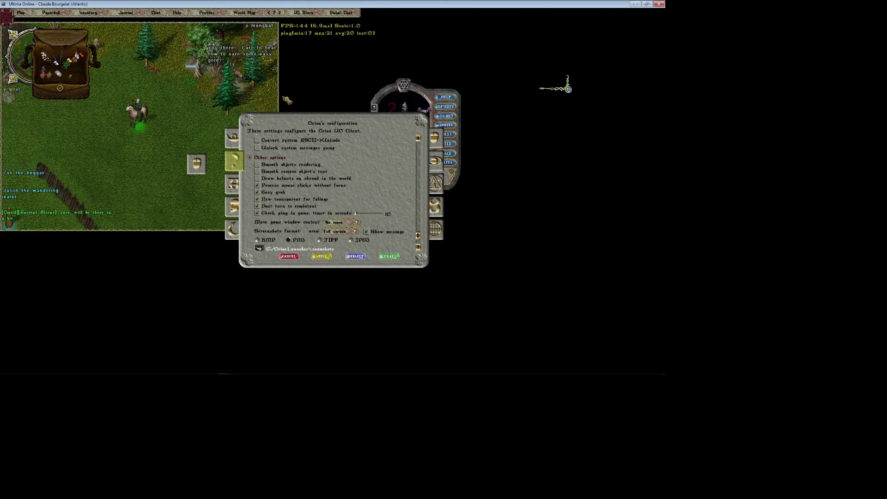
right_click(187, 117)
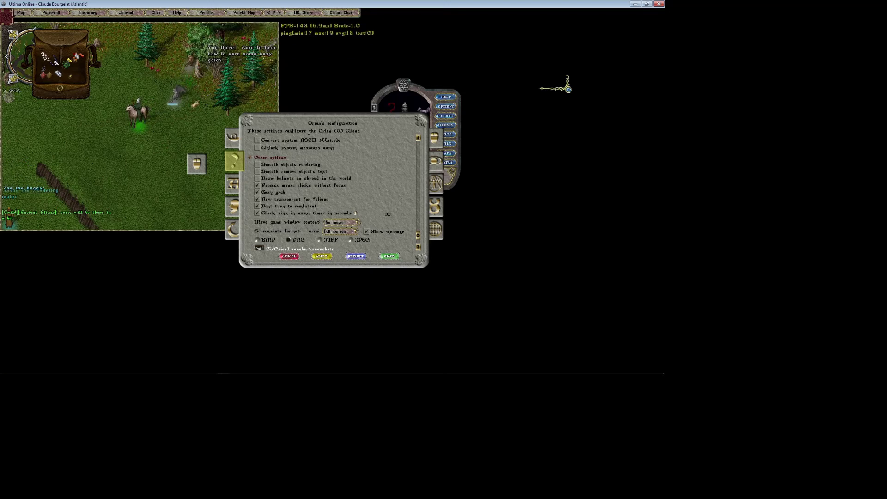
right_click(102, 117)
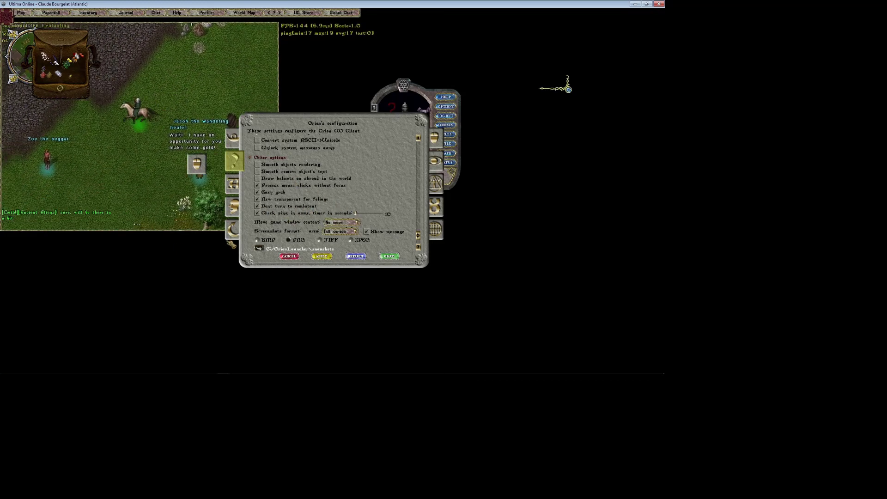
- Set the screenshot format to JPEG and scroll the options down
click(350, 240)
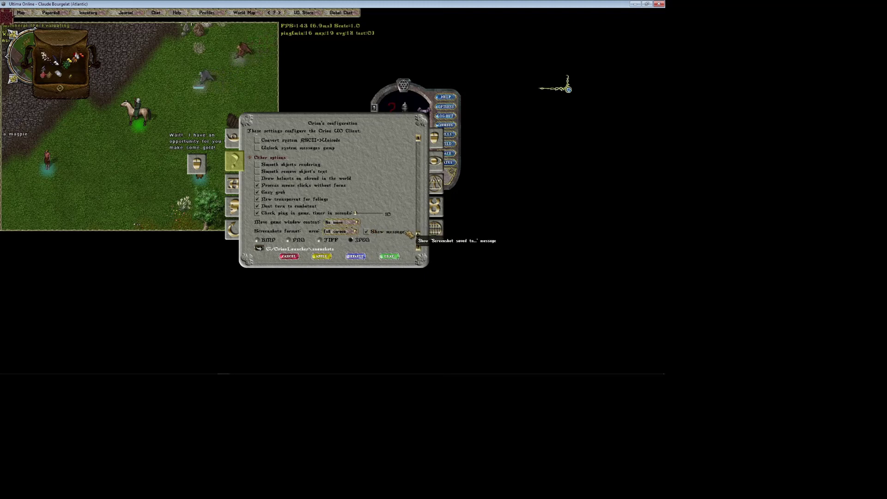
click(418, 247)
click(419, 247)
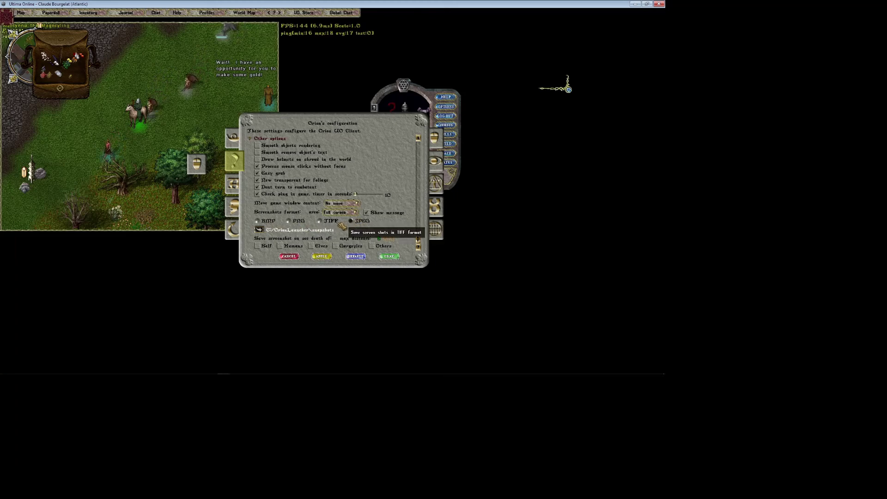
right_click(149, 190)
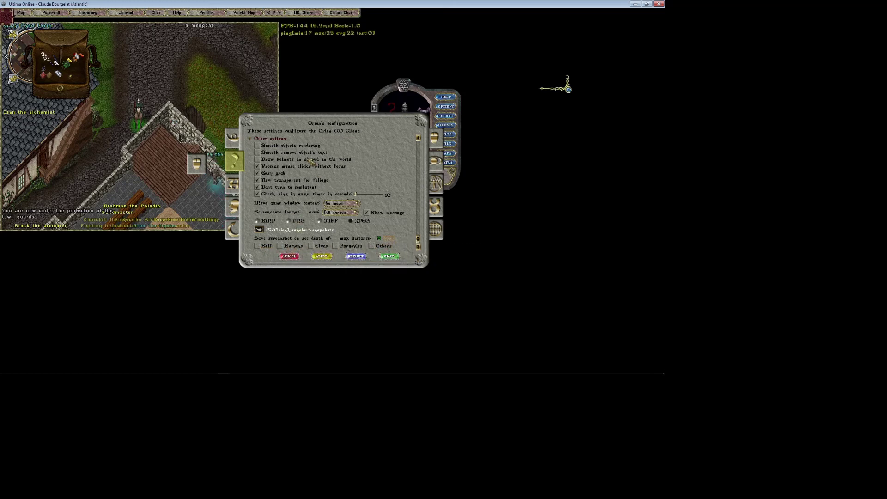
drag(418, 239, 418, 137)
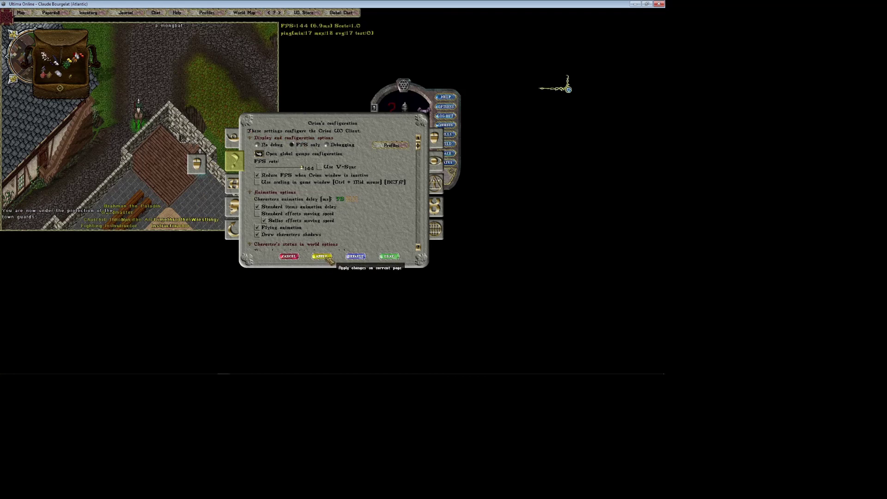
mouse_move(418, 146)
mouse_down()
mouse_move(419, 224)
mouse_move(417, 137)
mouse_up()
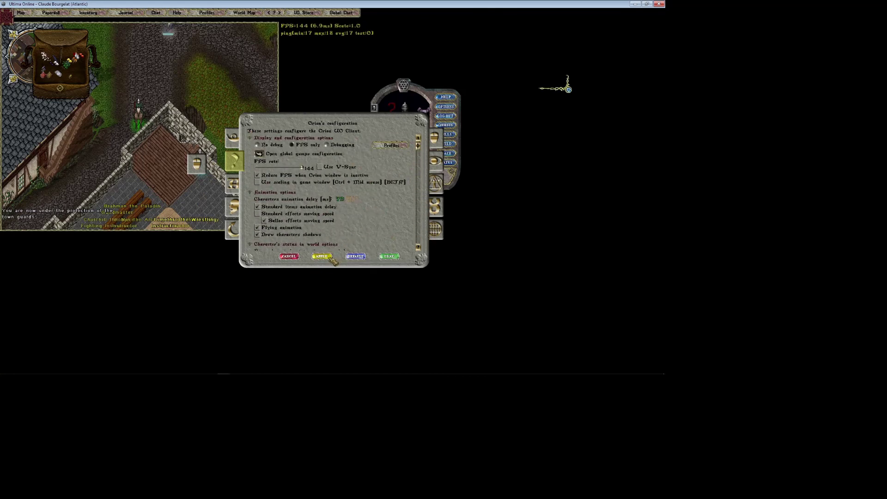
click(398, 147)
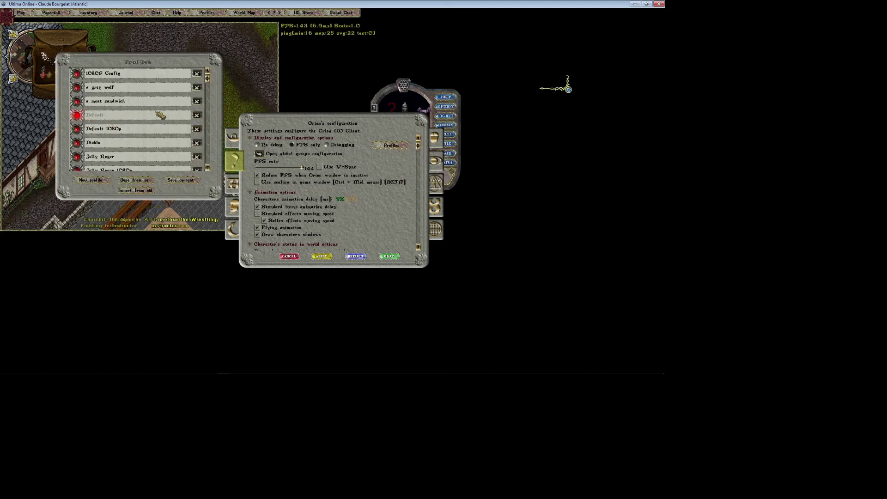
right_click(178, 72)
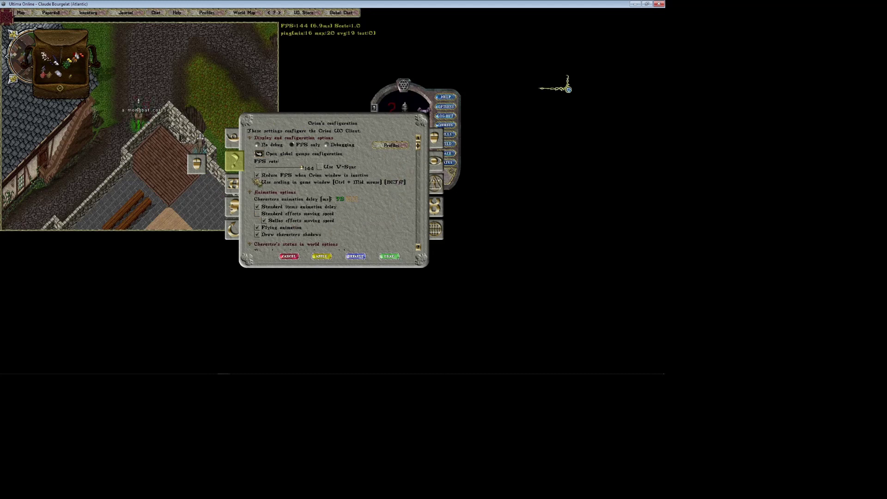
- From the profiles list, duplicate Default, name the copy after the character, and set it current
click(396, 146)
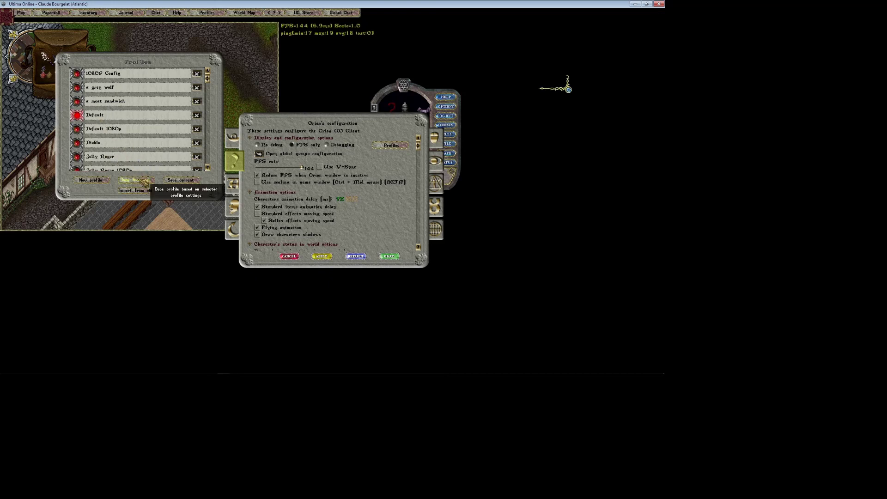
click(113, 115)
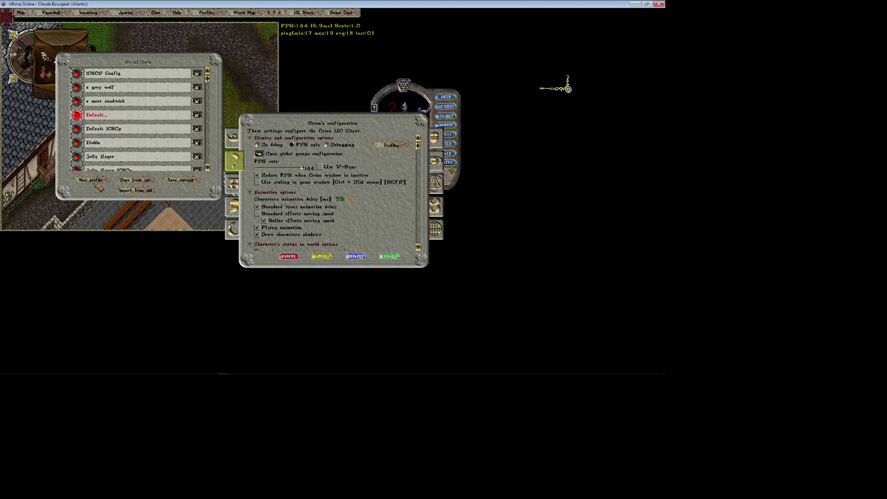
click(147, 179)
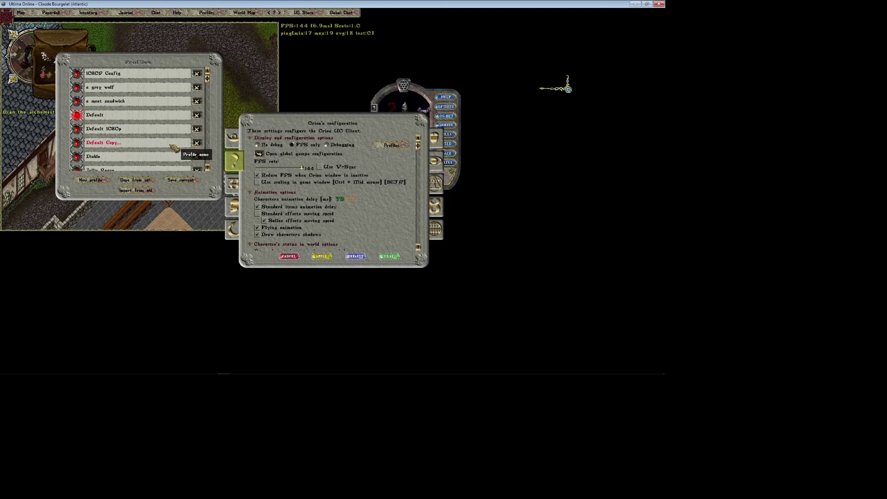
mouse_move(175, 147)
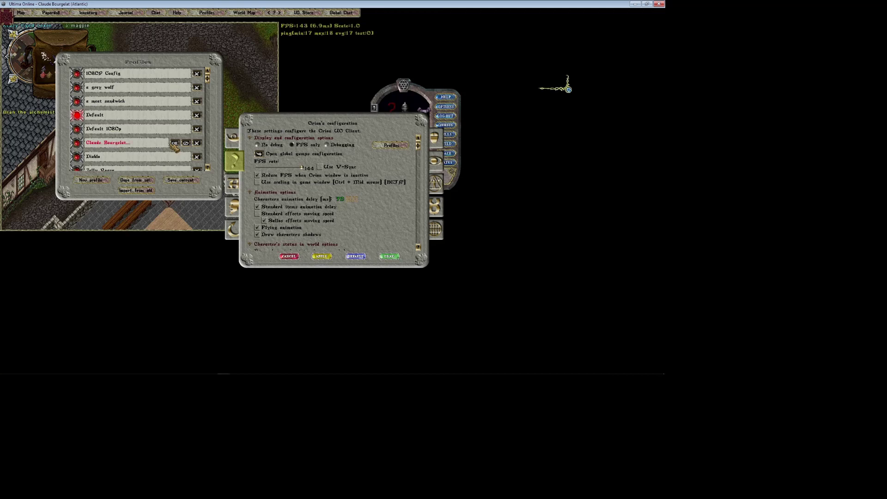
click(175, 143)
click(77, 115)
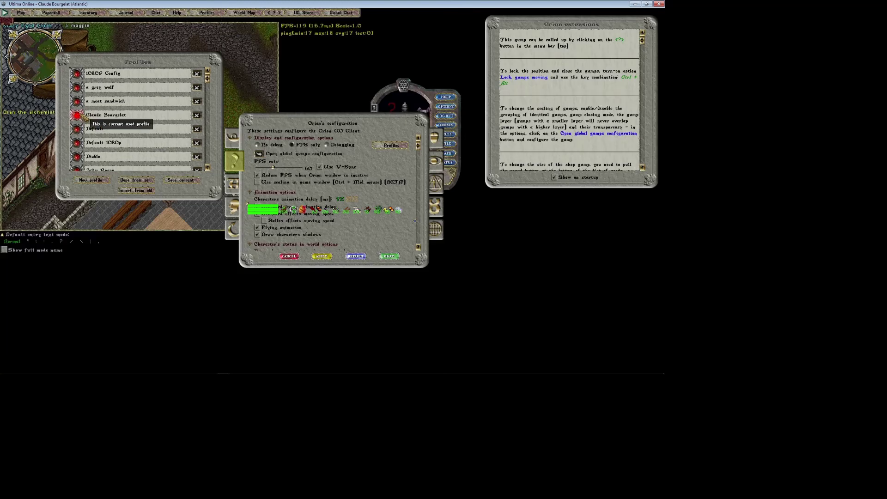